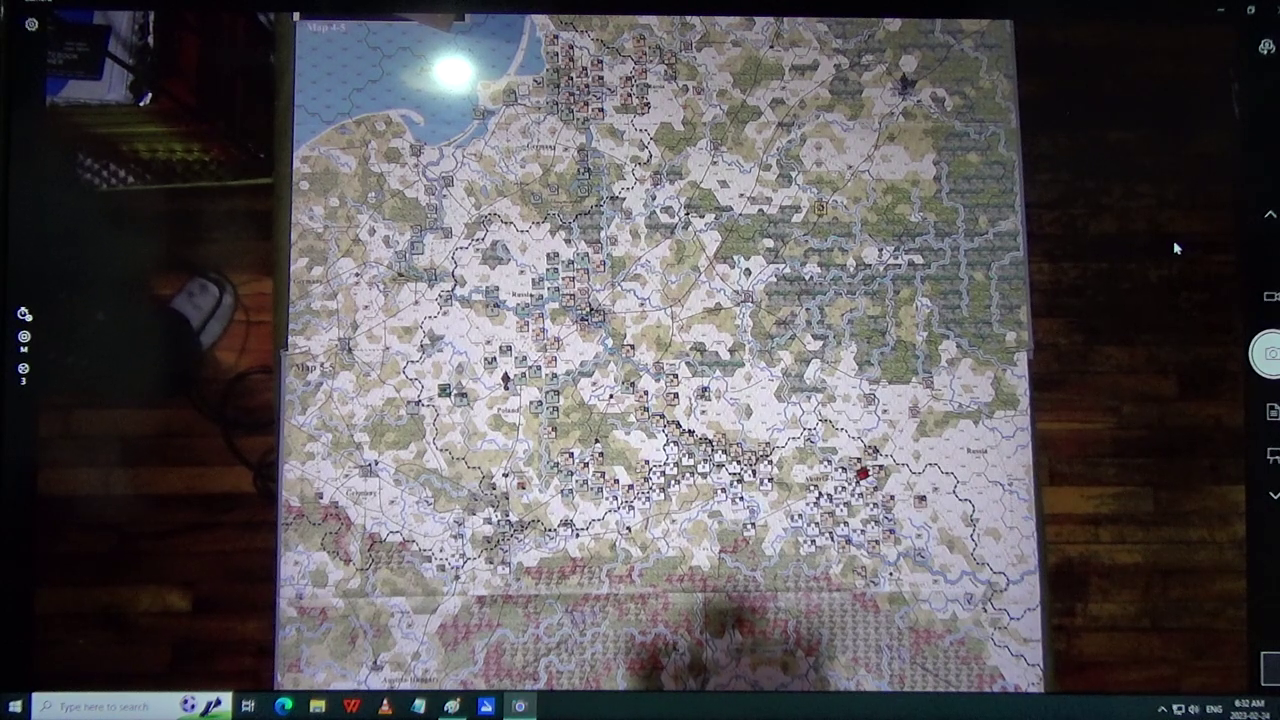
# Shrink the Camera window and move it toward the upper left over the Paint map photo.
pyautogui.click(452, 708)
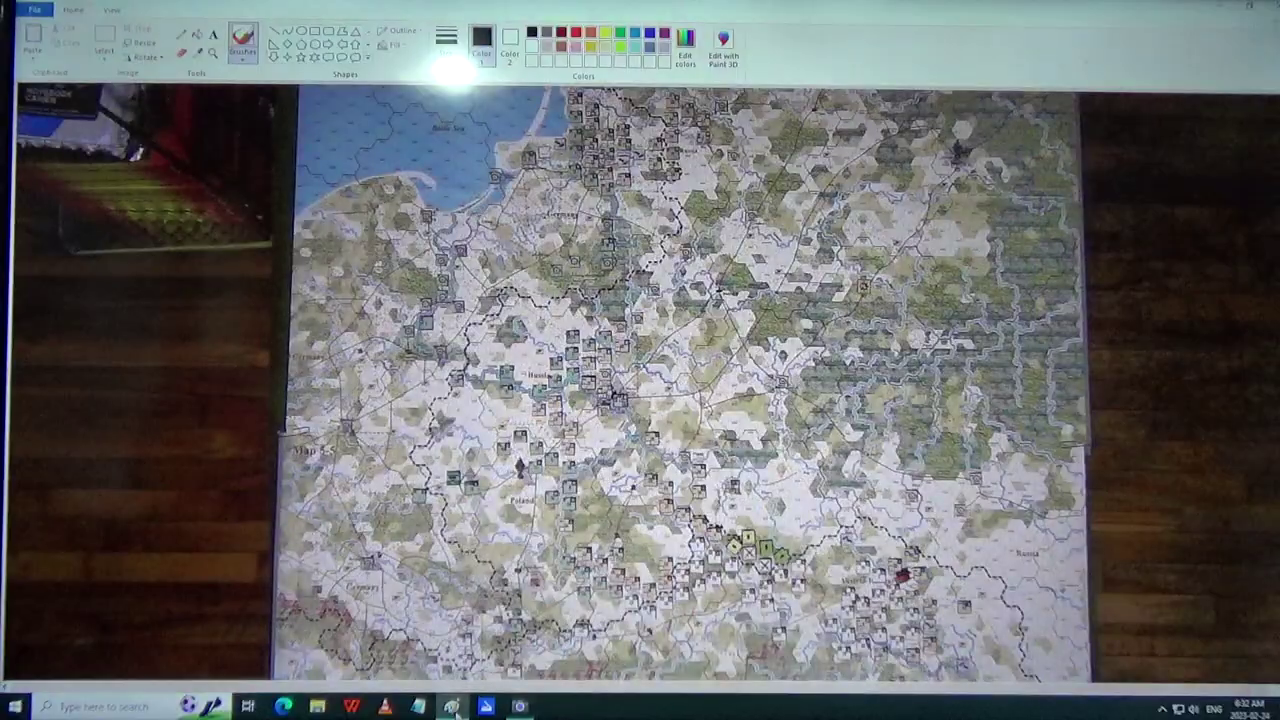
pyautogui.click(519, 707)
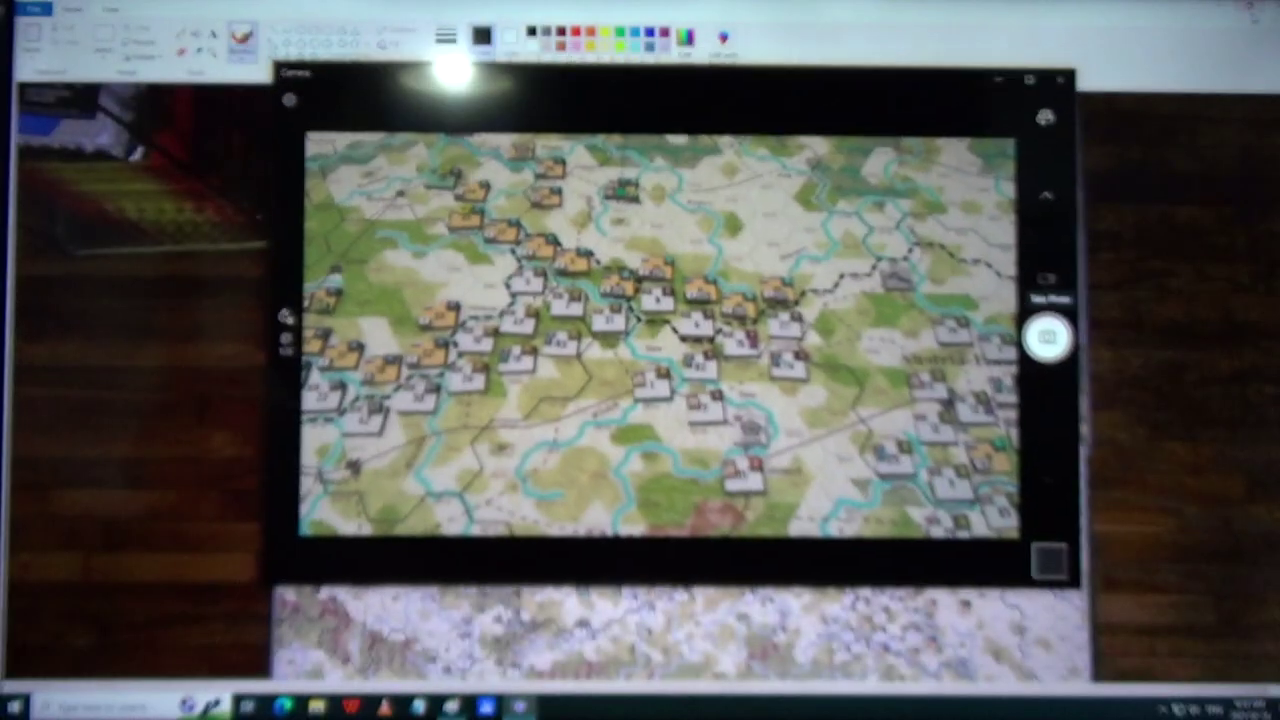
pyautogui.moveTo(670, 97); pyautogui.dragTo(902, 75)
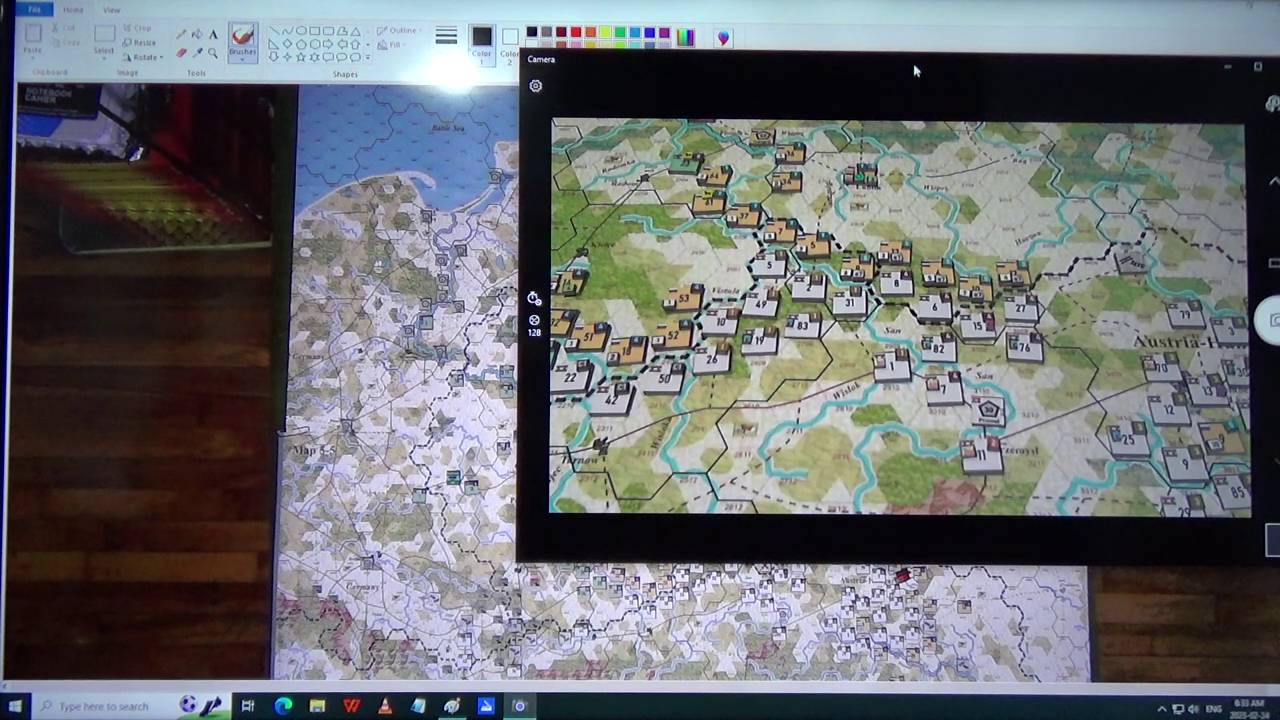
pyautogui.moveTo(915, 70); pyautogui.dragTo(870, 38)
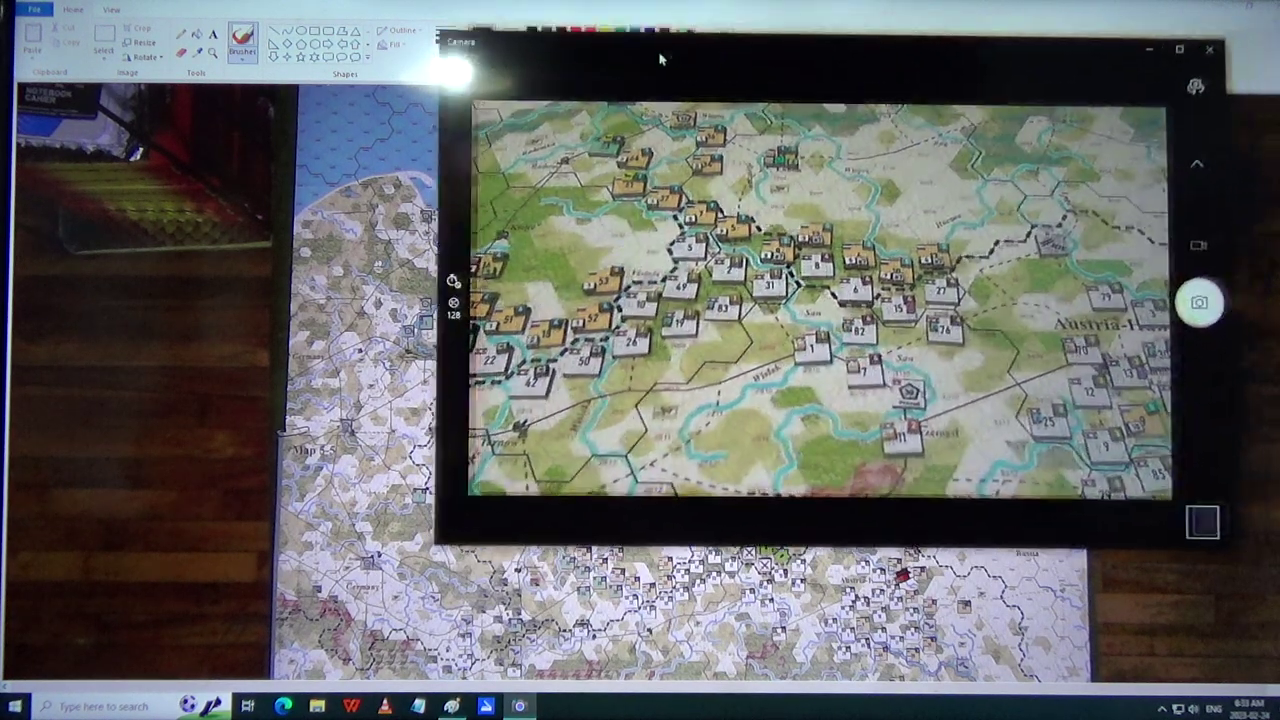
pyautogui.moveTo(693, 42); pyautogui.dragTo(618, 79)
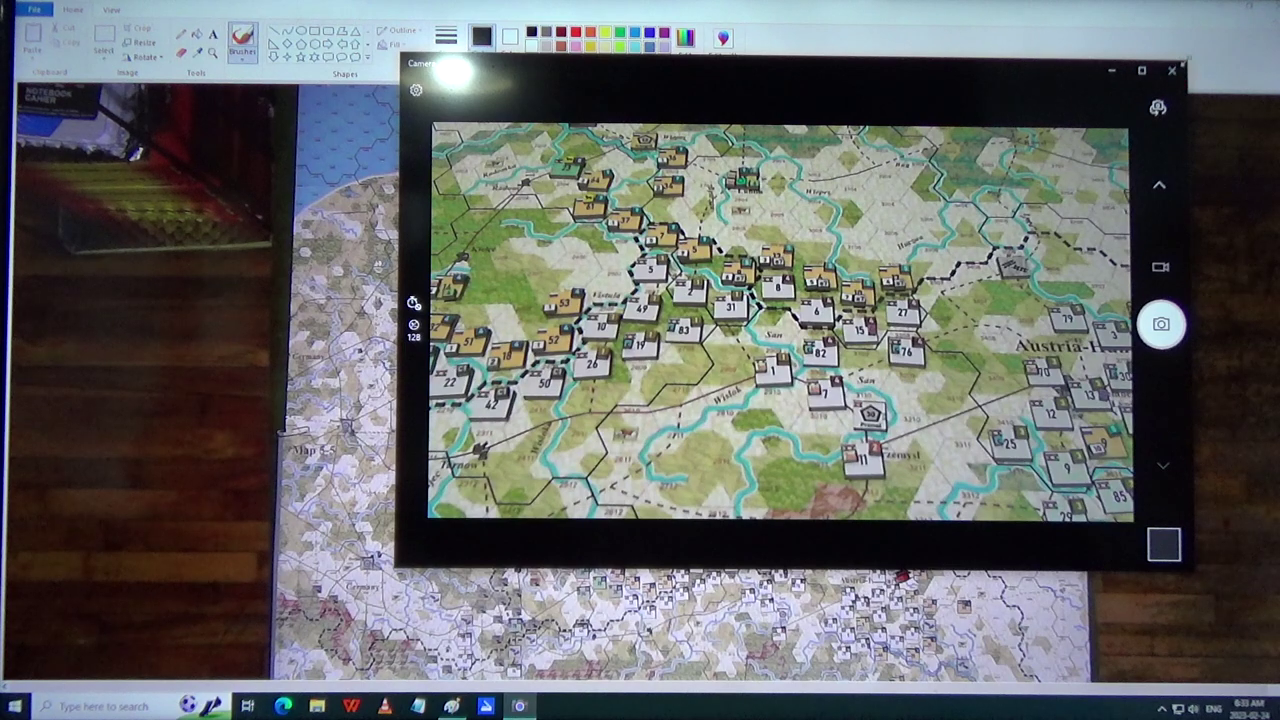
pyautogui.moveTo(1185, 62); pyautogui.dragTo(945, 90)
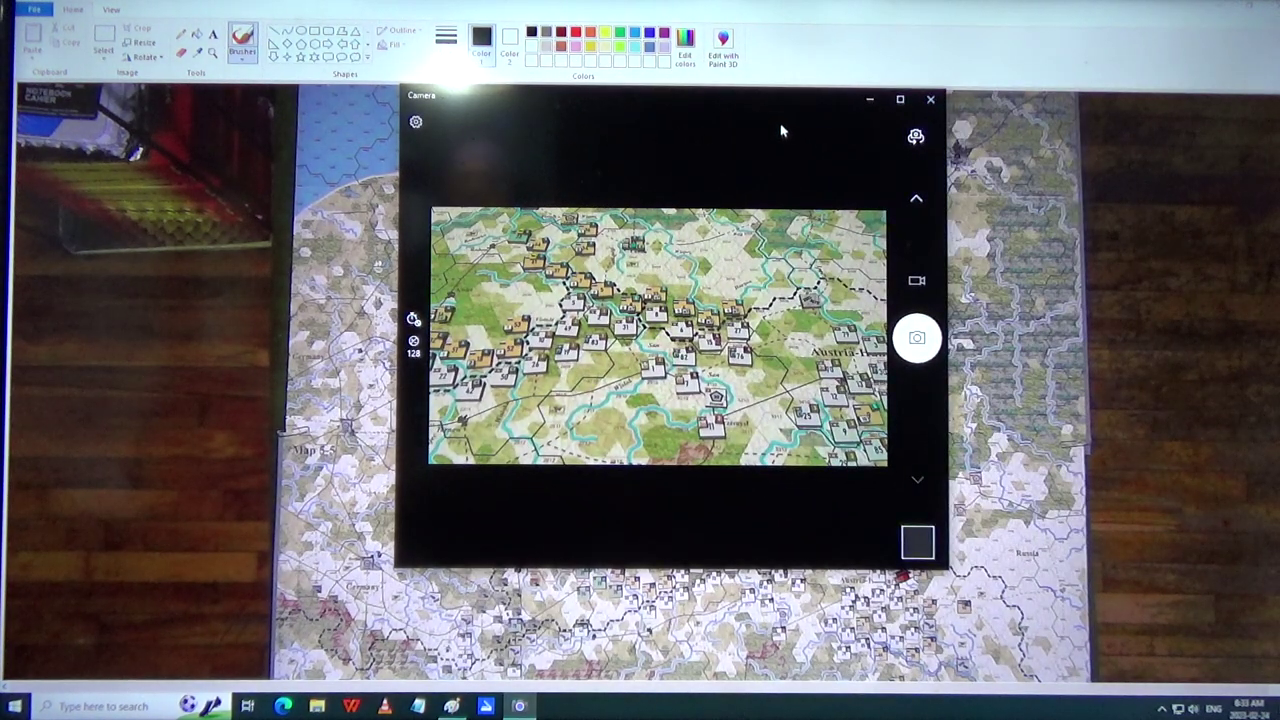
pyautogui.moveTo(764, 95); pyautogui.dragTo(1030, 52)
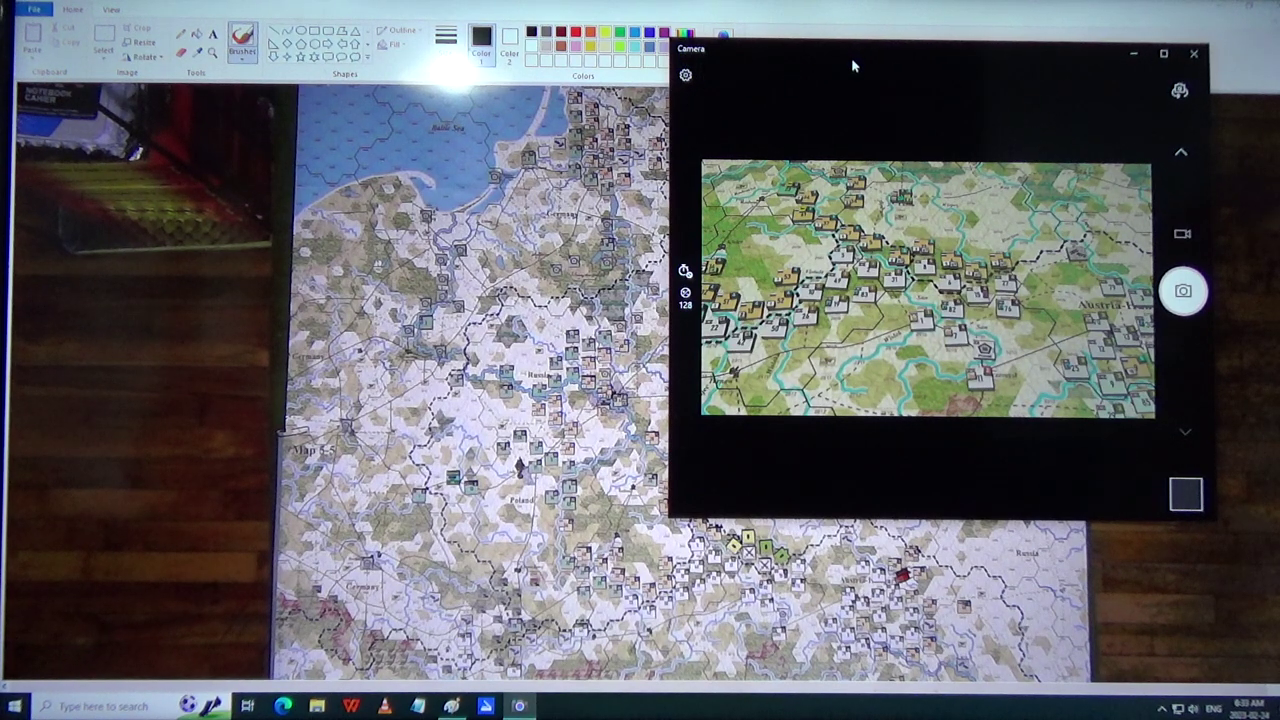
pyautogui.moveTo(851, 57); pyautogui.dragTo(429, 152)
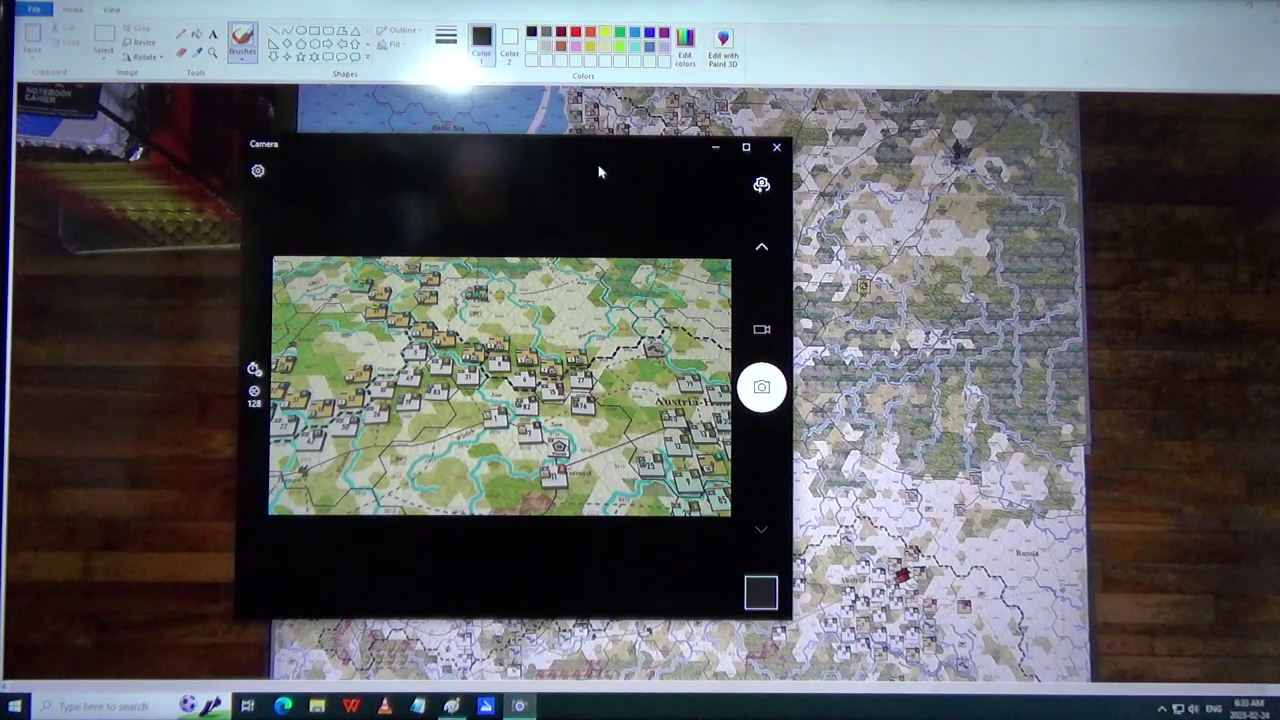
pyautogui.moveTo(559, 153); pyautogui.dragTo(360, 85)
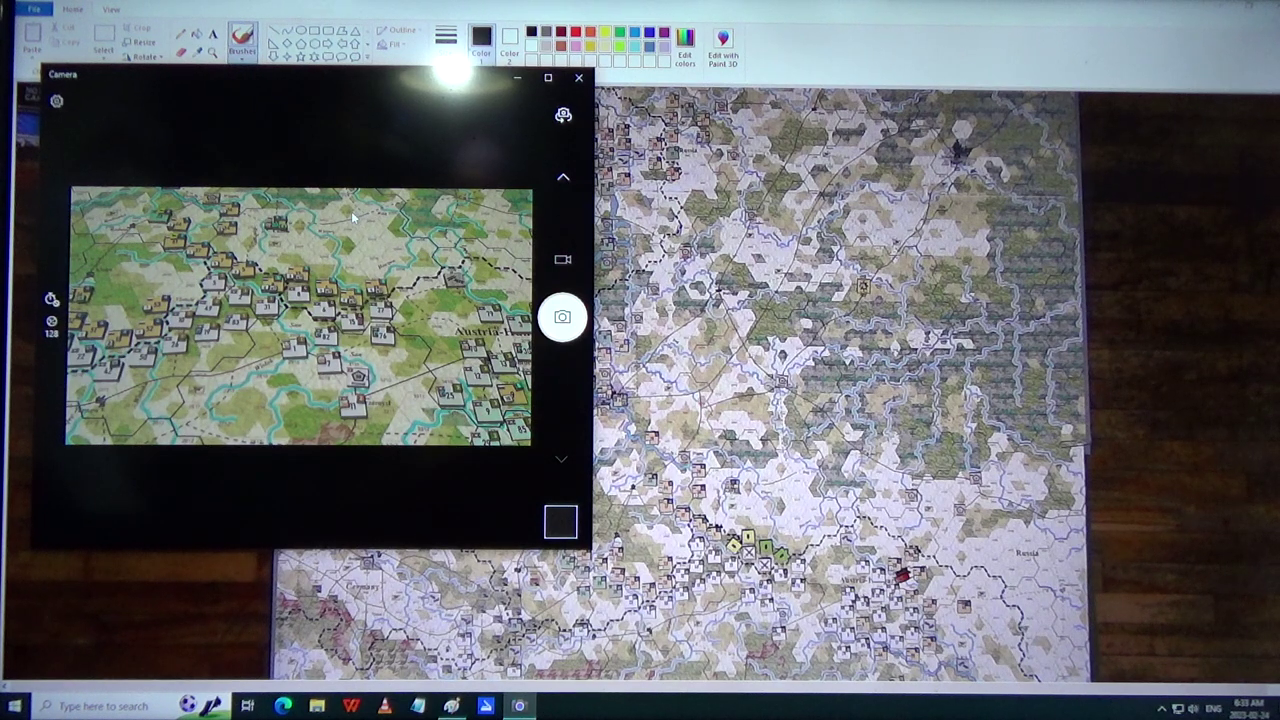
# Bring Paint forward and set up the Brushes tool with red colour and the thickest size.
pyautogui.click(116, 28)
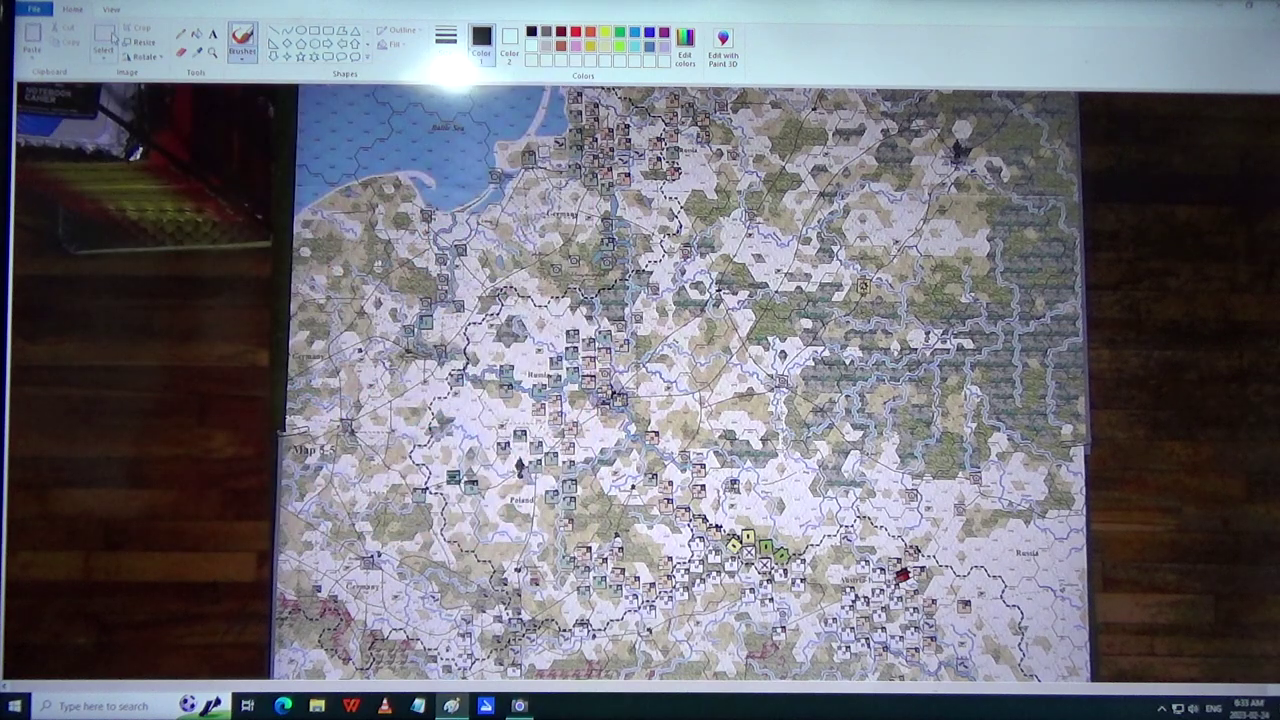
pyautogui.click(181, 34)
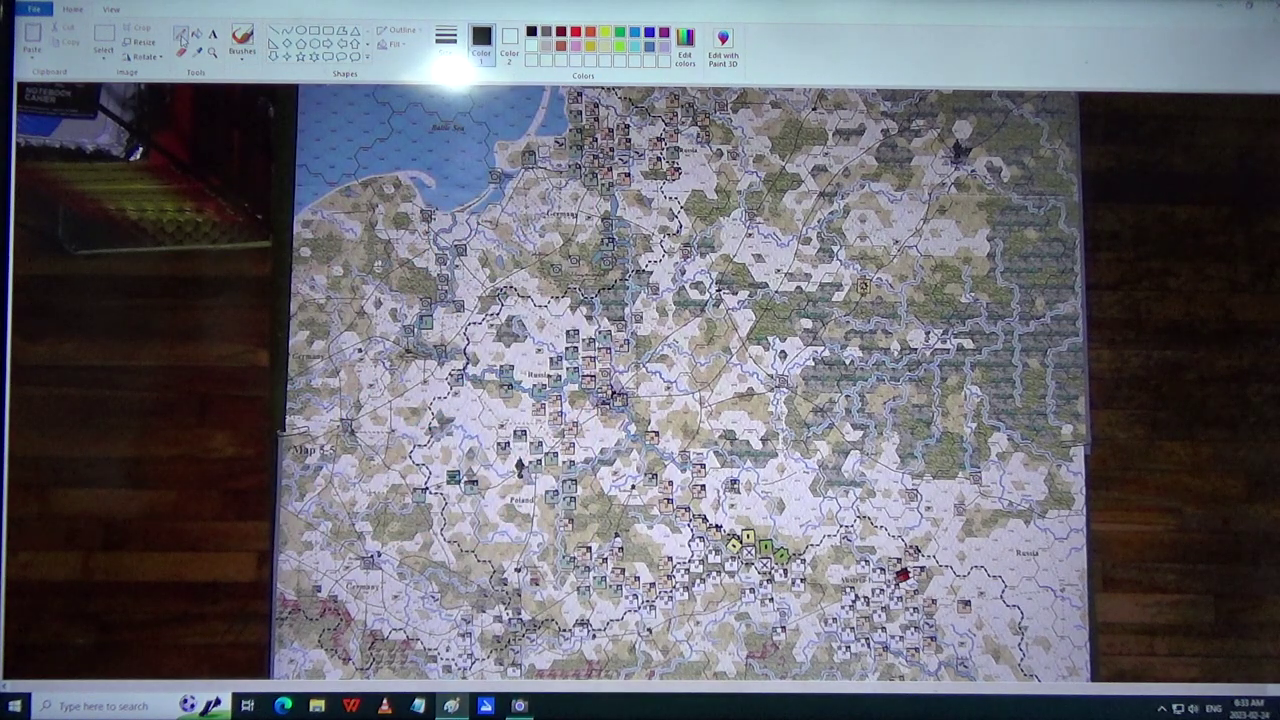
pyautogui.click(574, 34)
pyautogui.click(446, 38)
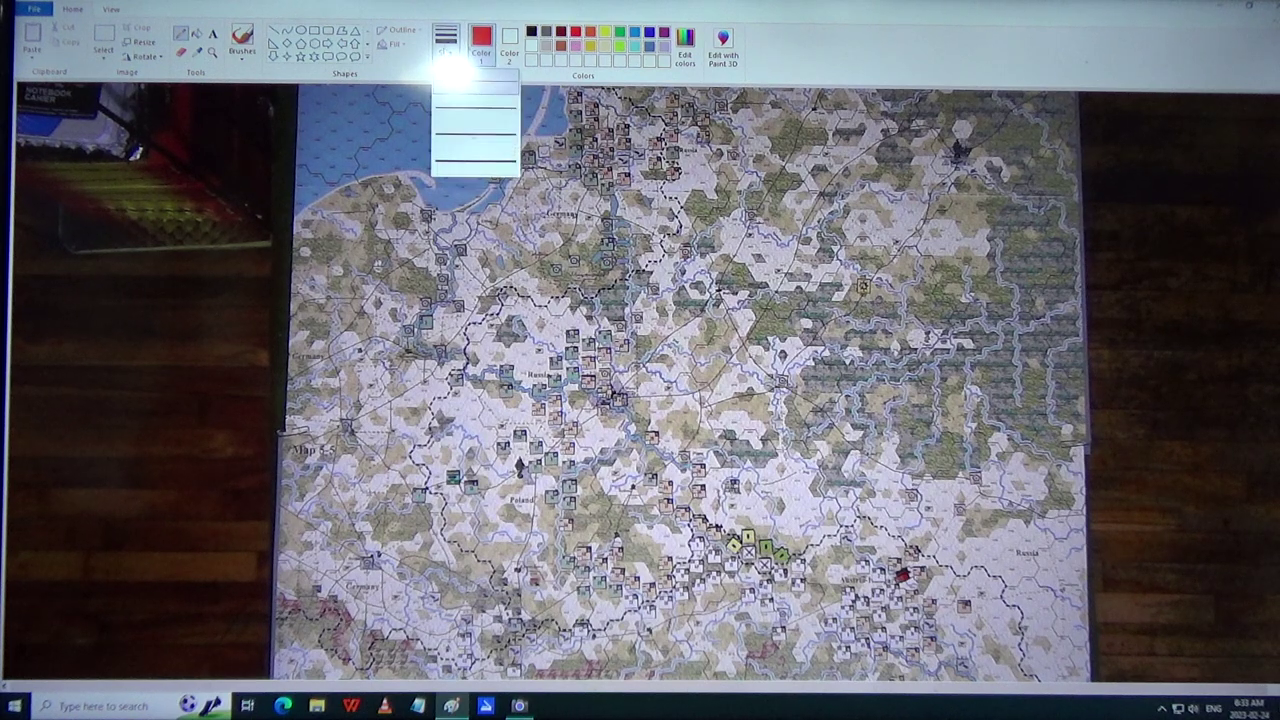
pyautogui.click(458, 155)
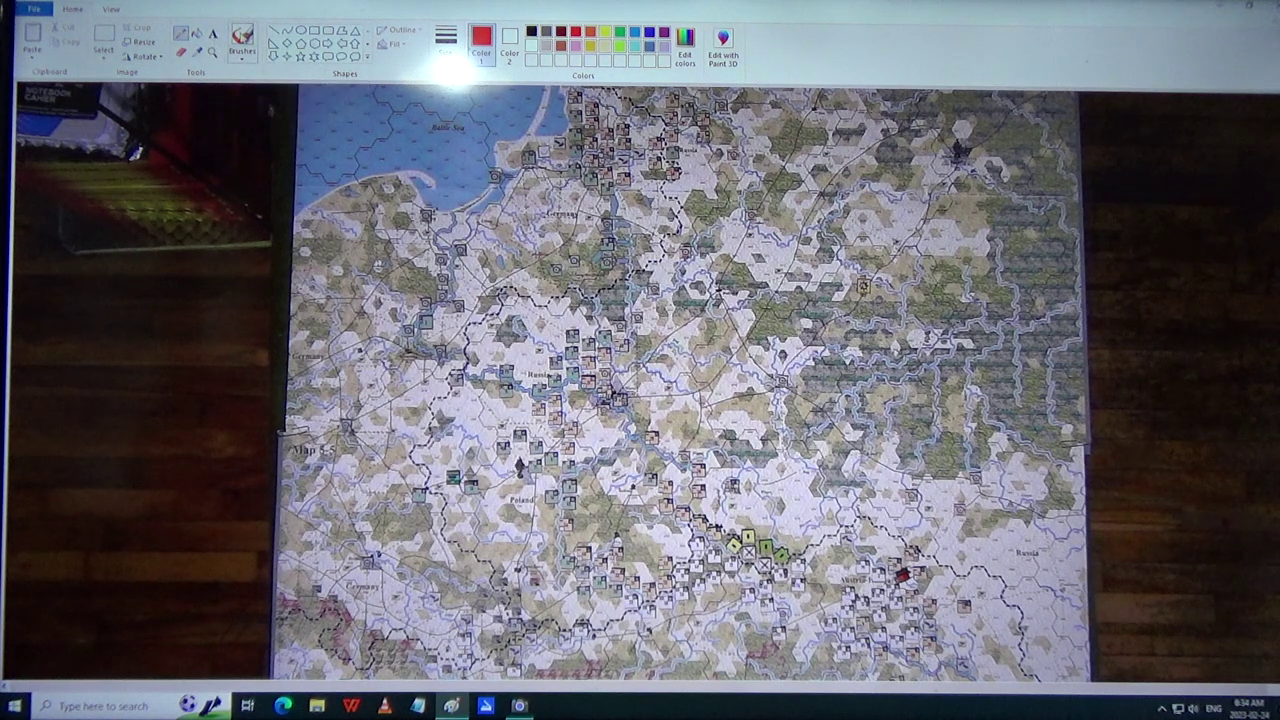
pyautogui.click(243, 42)
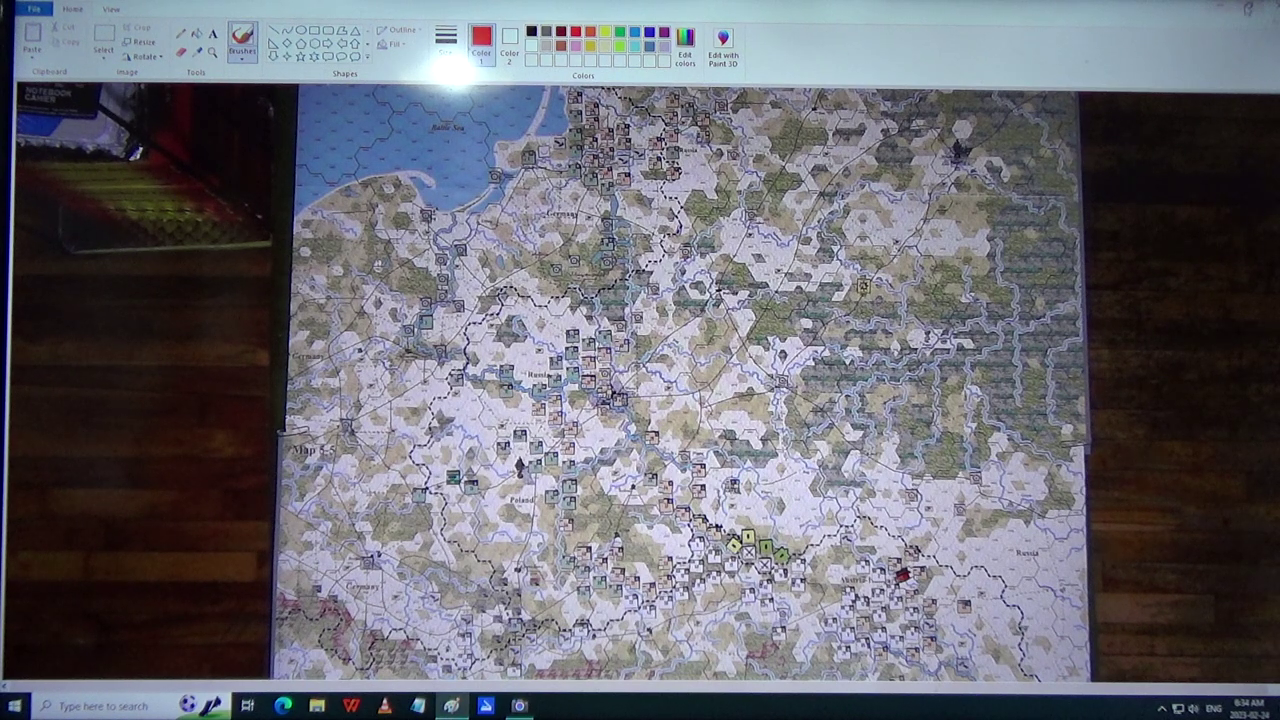
# Restore Paint to a window beside Camera, and make the Camera window narrower and taller.
pyautogui.click(1250, 8)
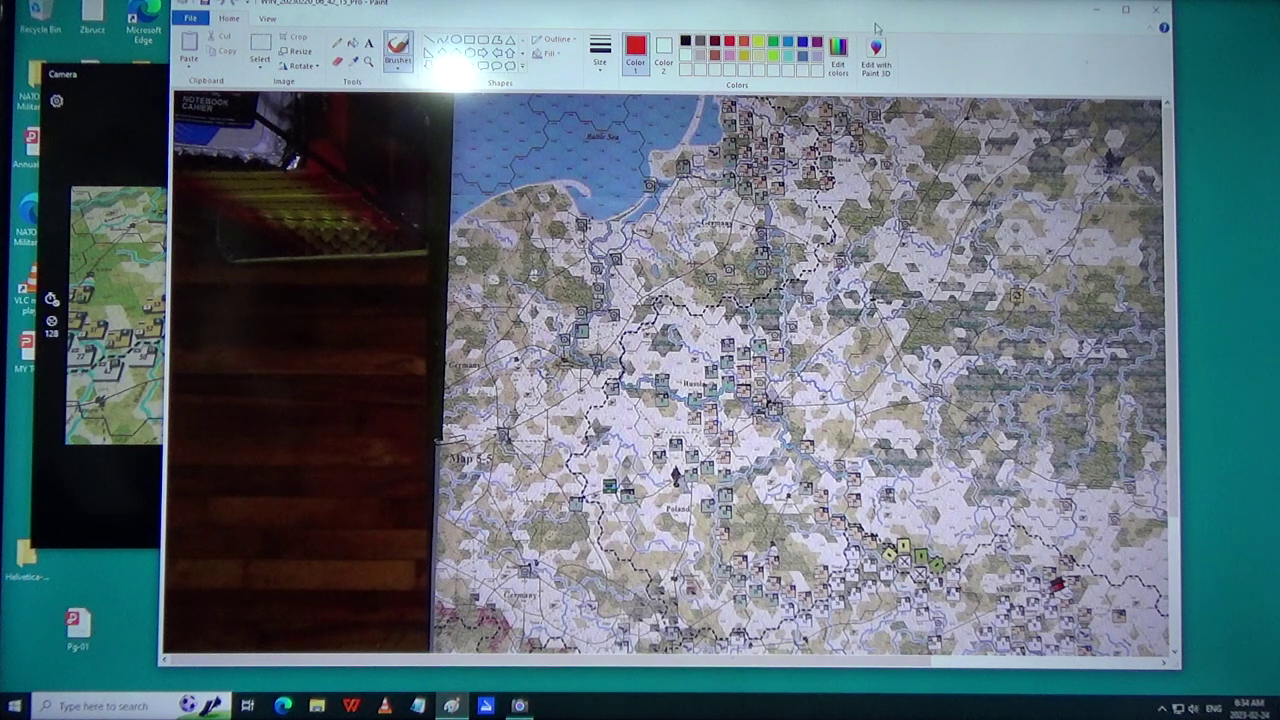
pyautogui.moveTo(879, 24); pyautogui.dragTo(734, 18)
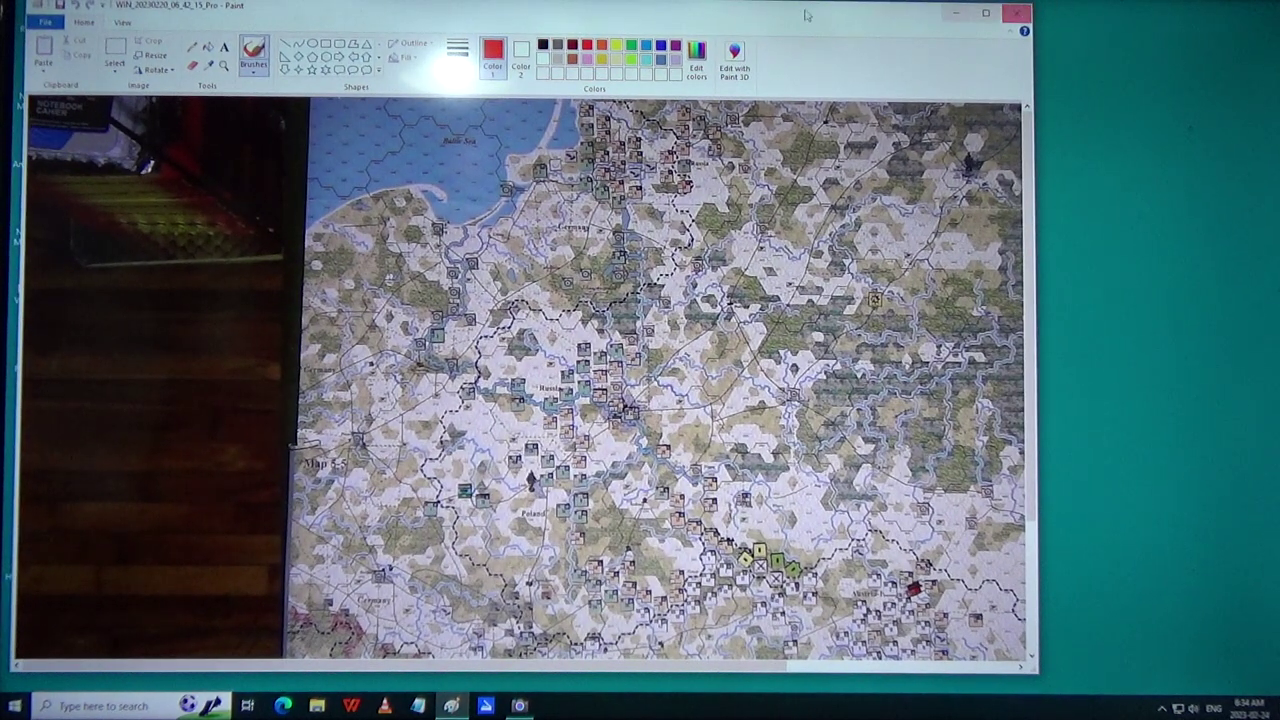
pyautogui.moveTo(788, 18); pyautogui.dragTo(1050, 22)
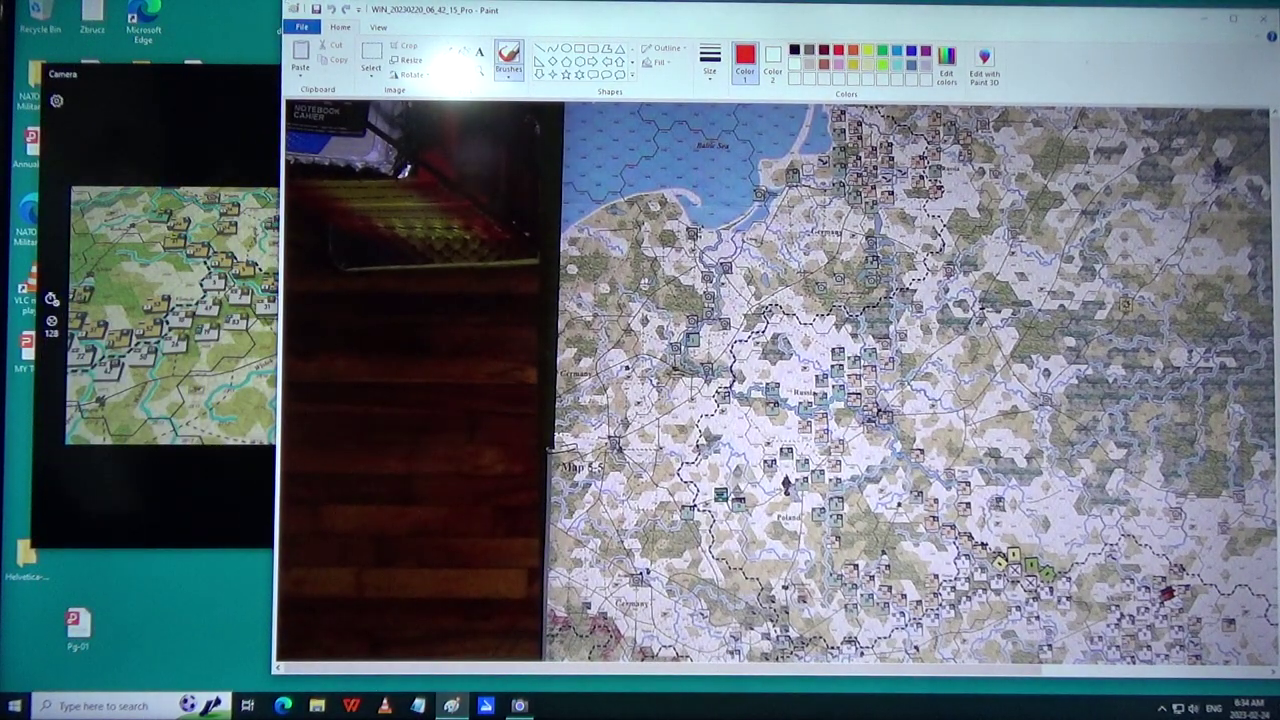
pyautogui.moveTo(592, 6); pyautogui.dragTo(654, 9)
pyautogui.moveTo(345, 10); pyautogui.dragTo(505, 12)
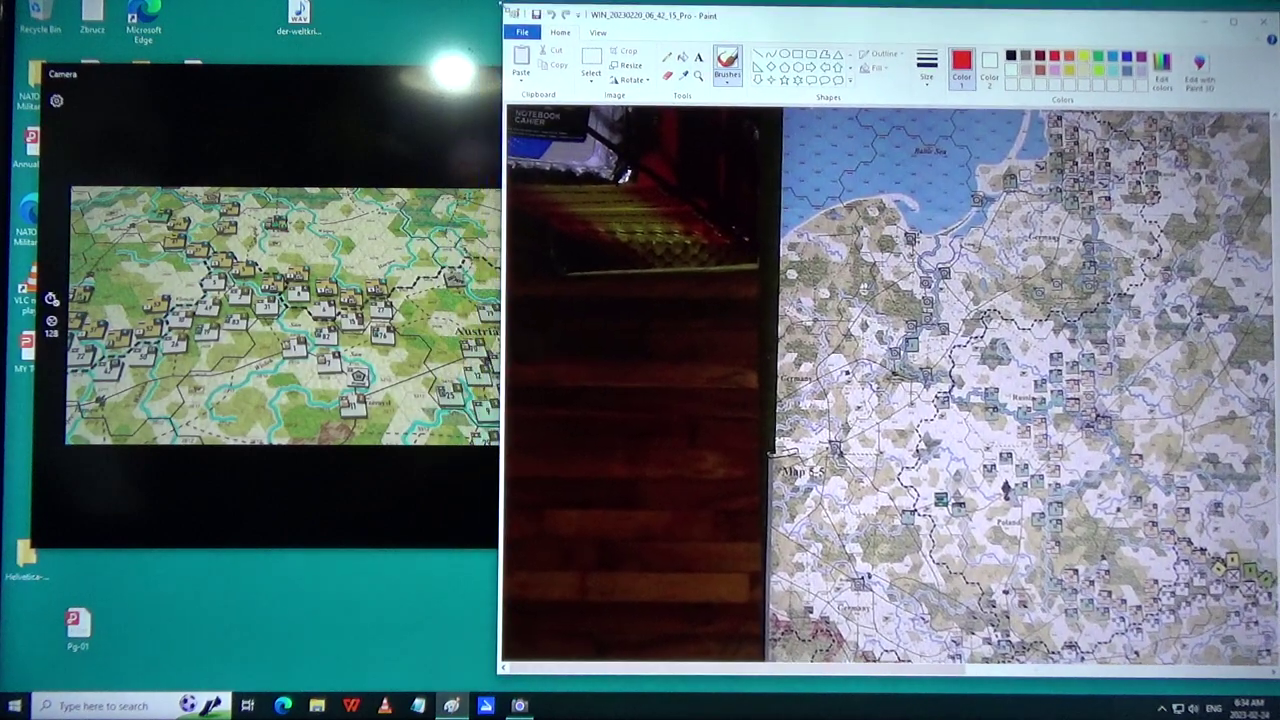
pyautogui.click(389, 87)
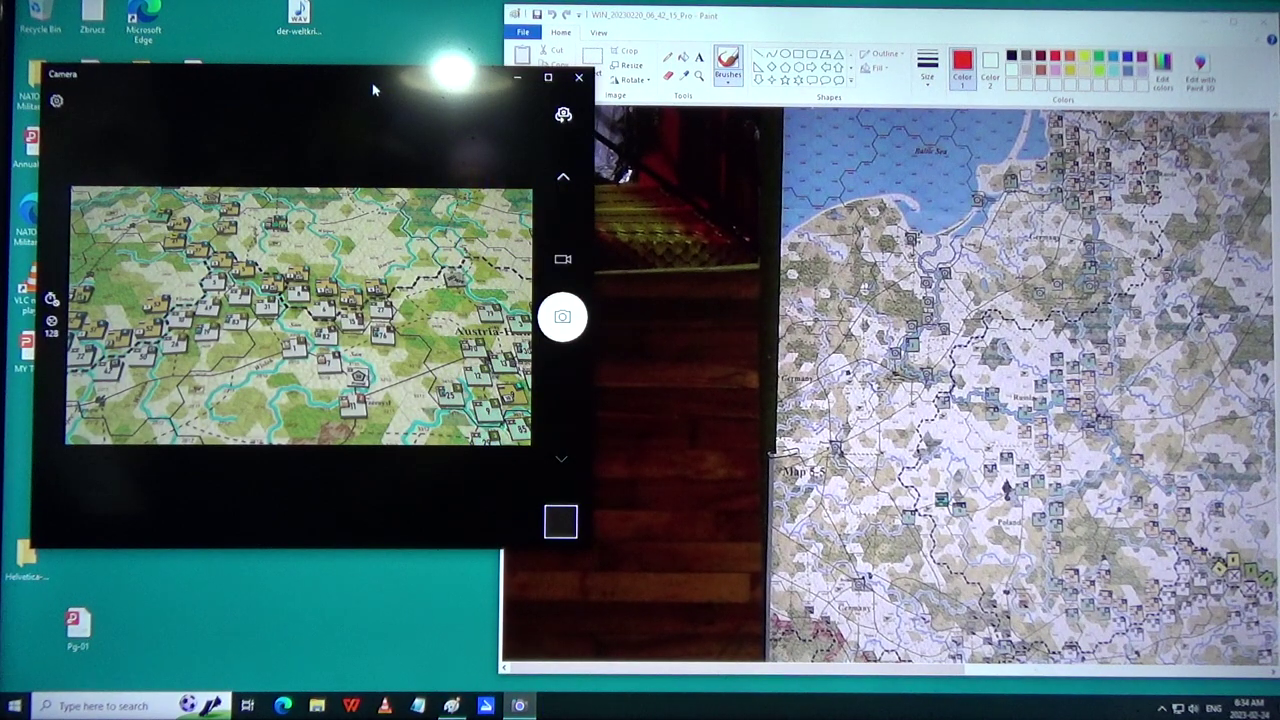
pyautogui.moveTo(389, 87)
pyautogui.mouseDown()
pyautogui.moveTo(368, 80)
pyautogui.moveTo(343, 22)
pyautogui.mouseUp()
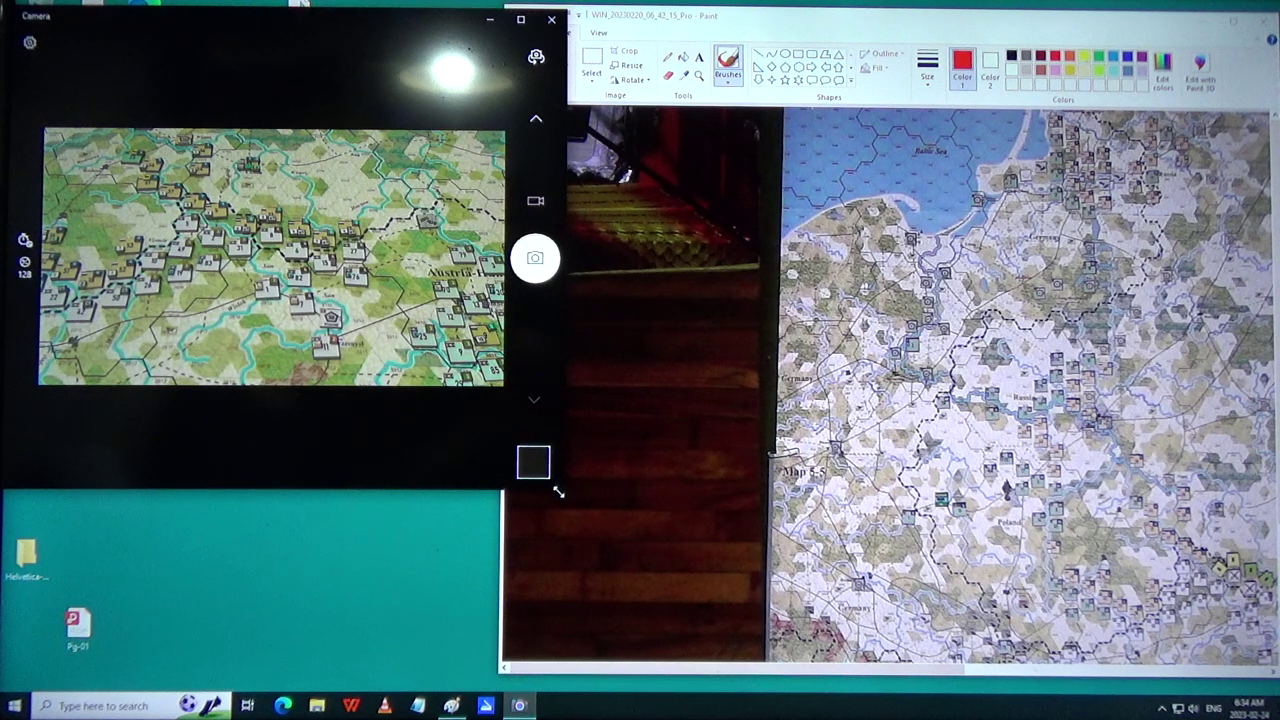
pyautogui.moveTo(557, 489); pyautogui.dragTo(480, 548)
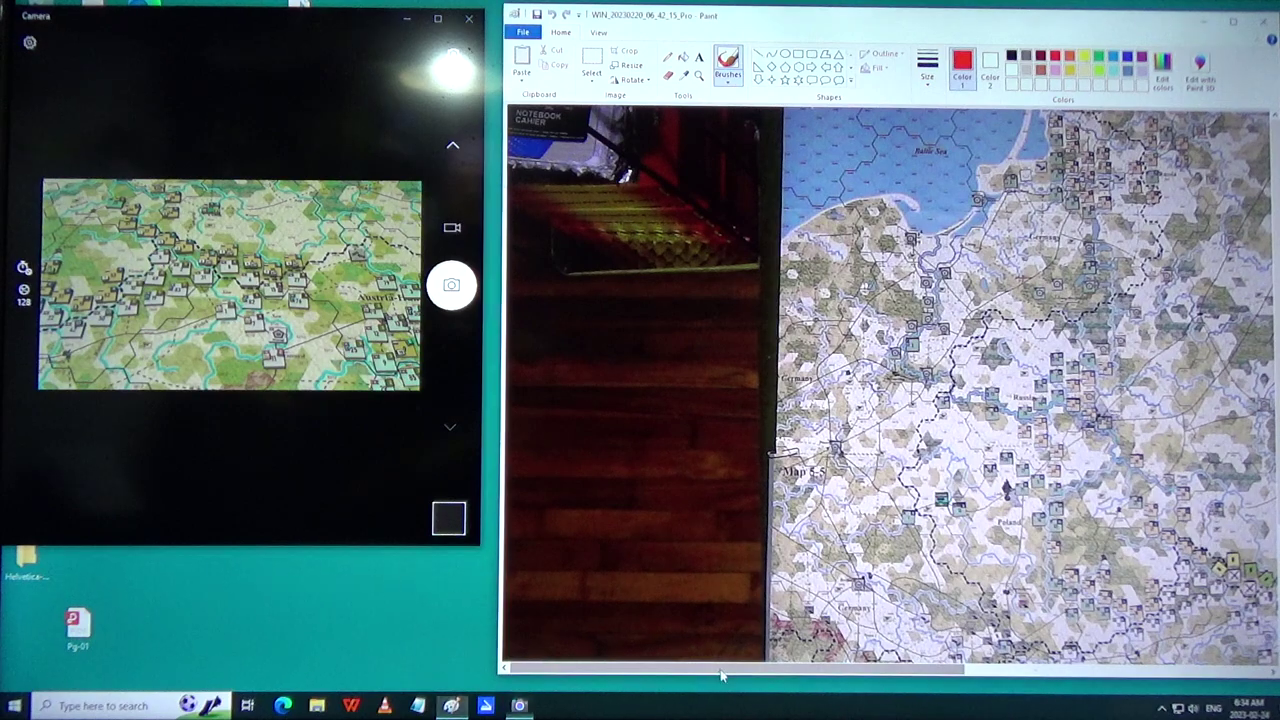
pyautogui.moveTo(730, 670); pyautogui.dragTo(950, 679)
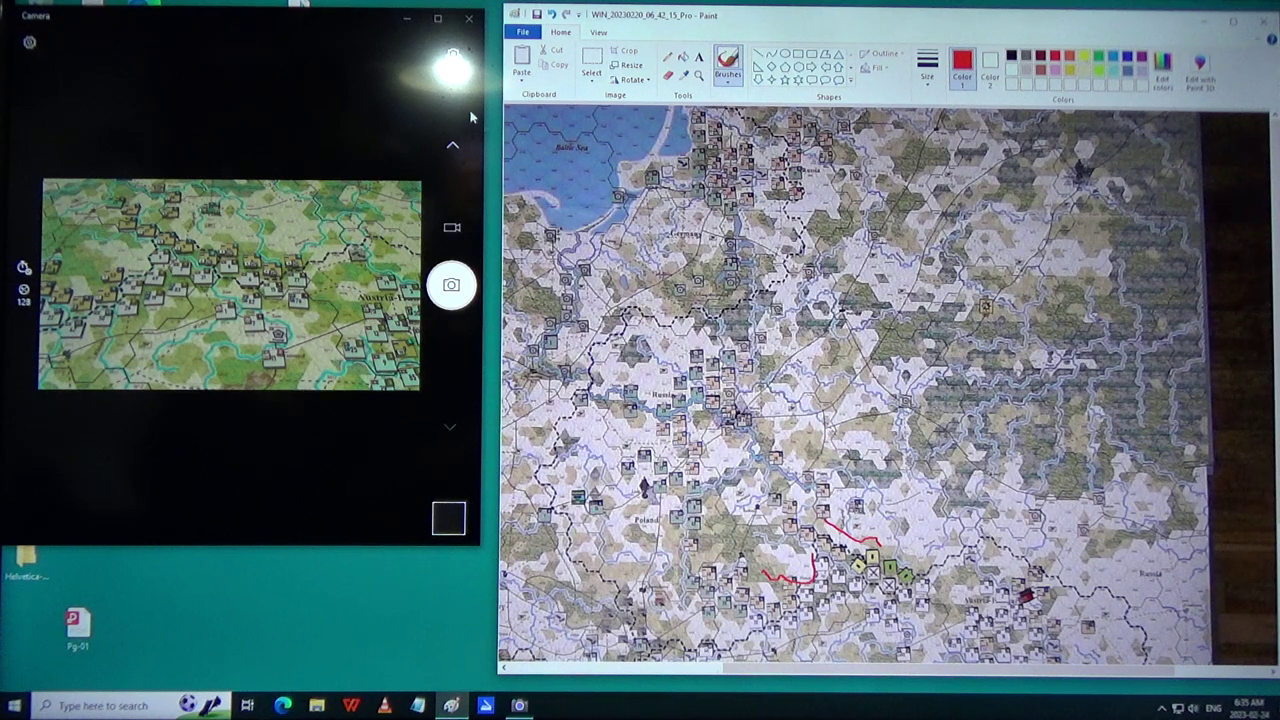
# Make the Camera view full screen and switch to the other camera source.
pyautogui.click(437, 18)
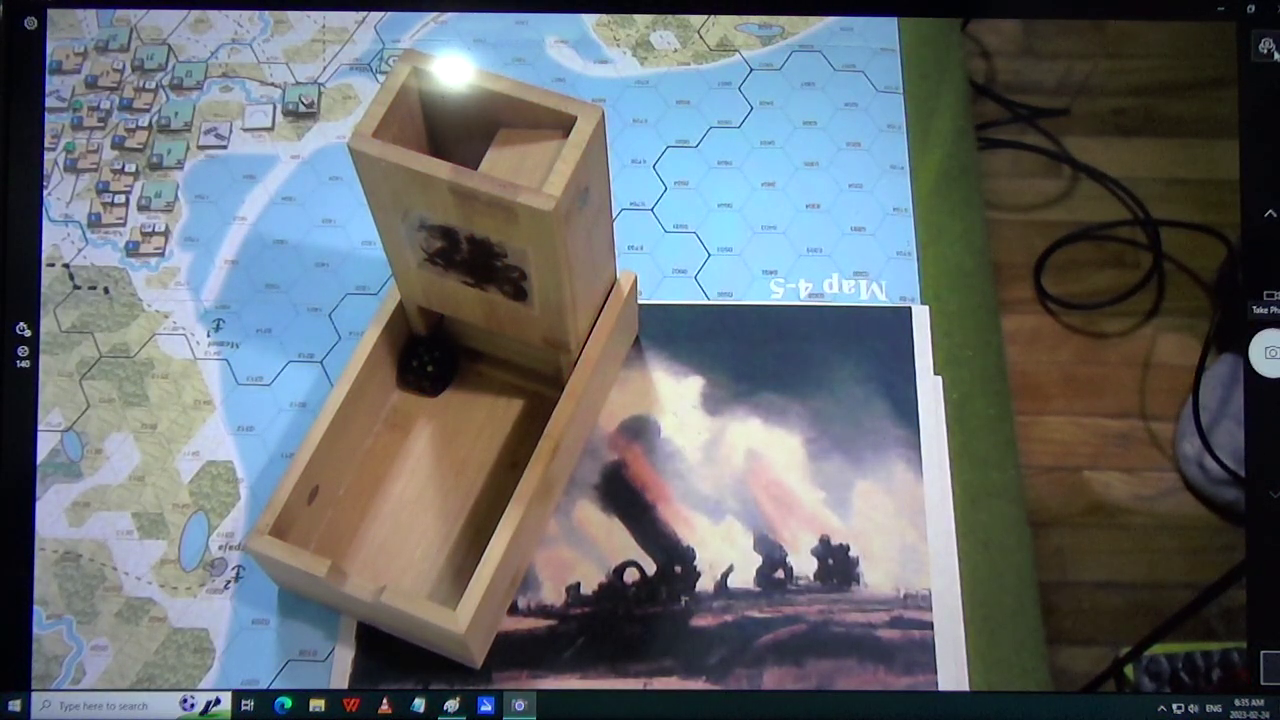
pyautogui.click(1266, 46)
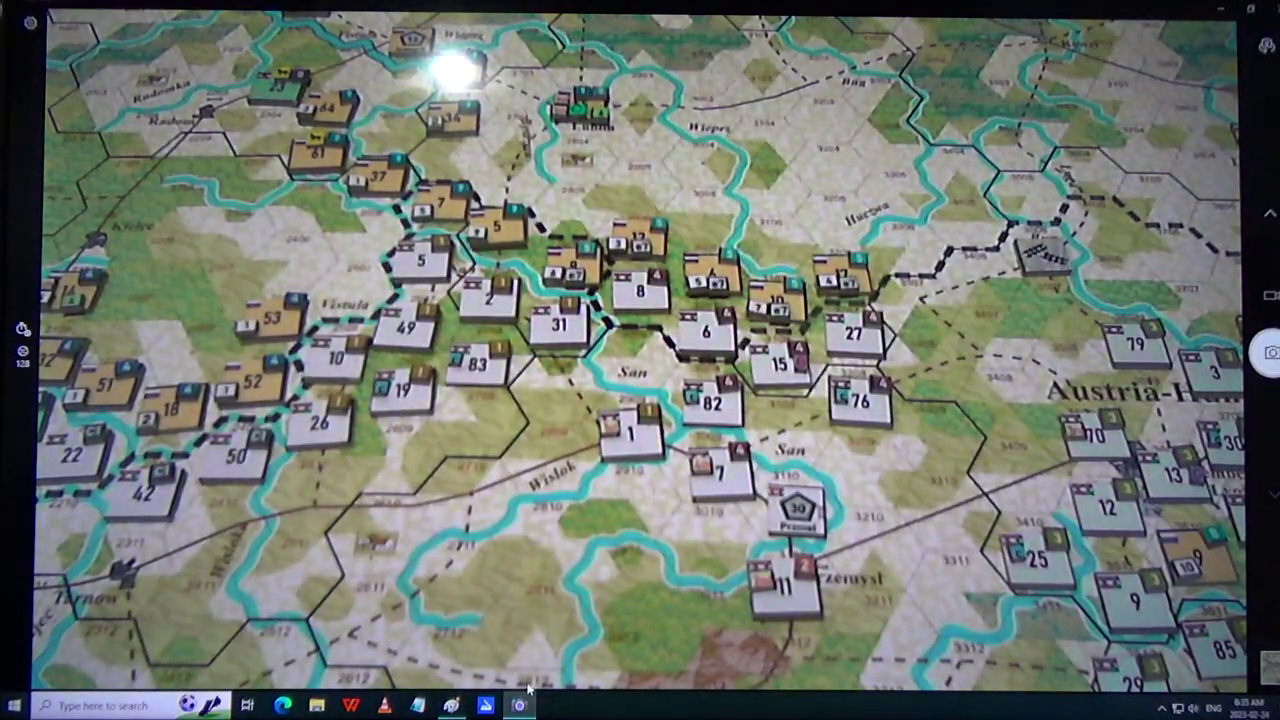
# Open the newest photo from Pictures > Camera Roll in File Explorer.
pyautogui.click(318, 706)
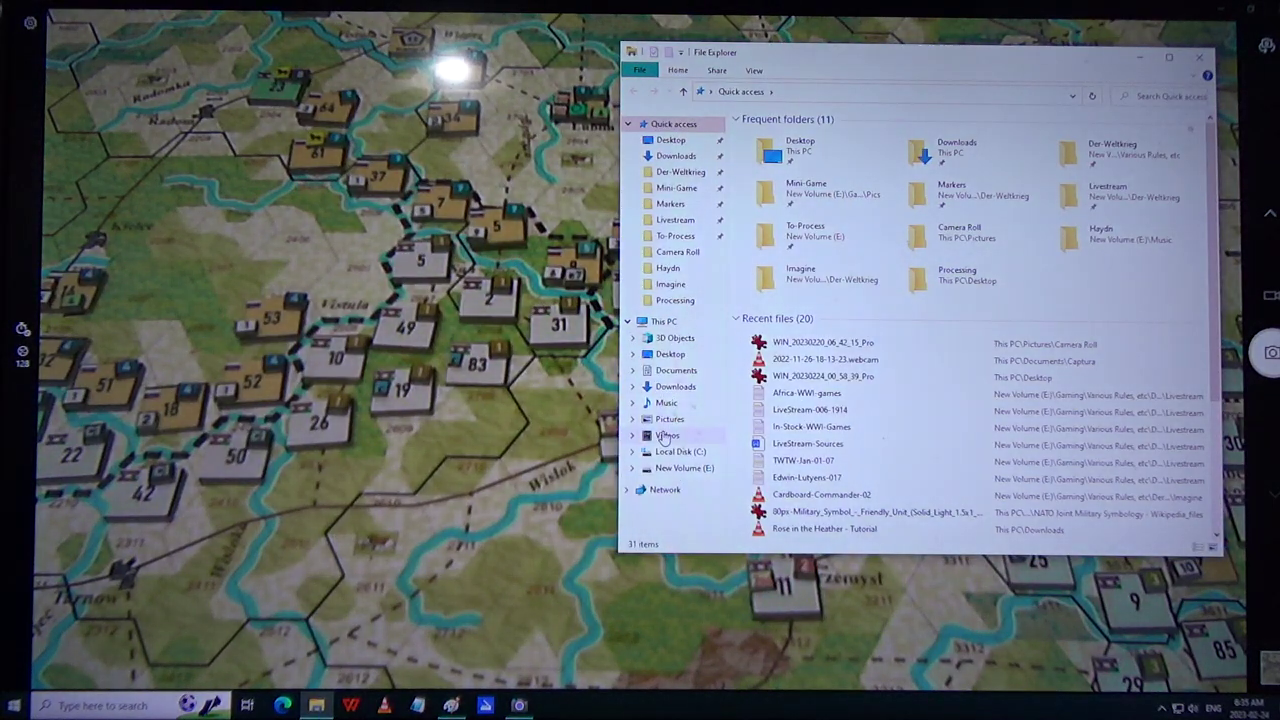
pyautogui.click(668, 419)
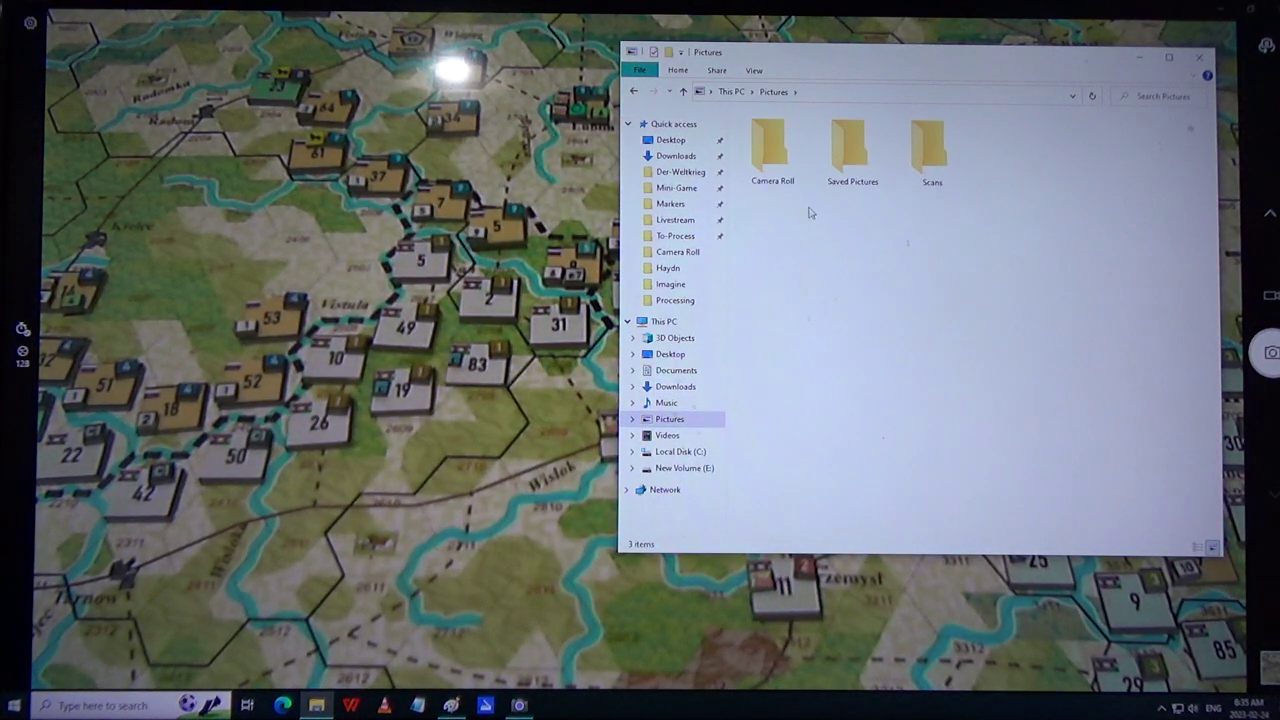
pyautogui.doubleClick(790, 150)
pyautogui.doubleClick(795, 215)
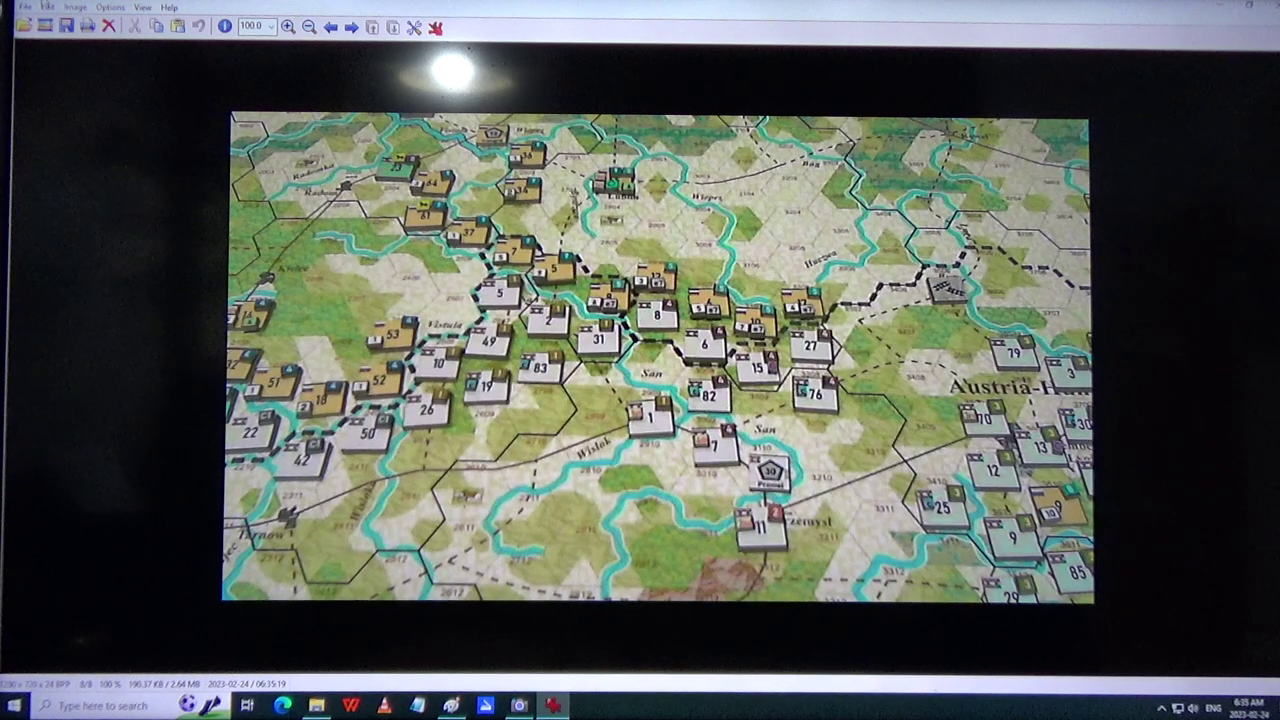
# Enlarge the San river map photo to about 195% in IrfanView.
pyautogui.click(48, 7)
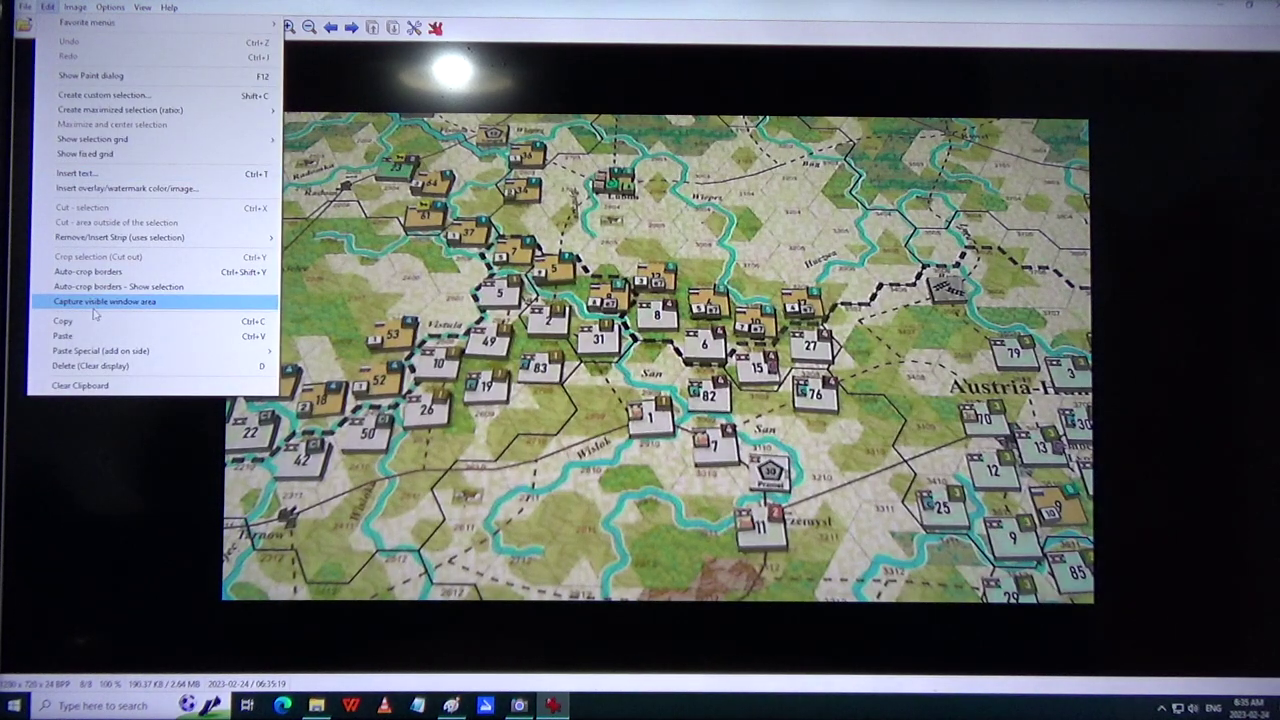
pyautogui.click(92, 322)
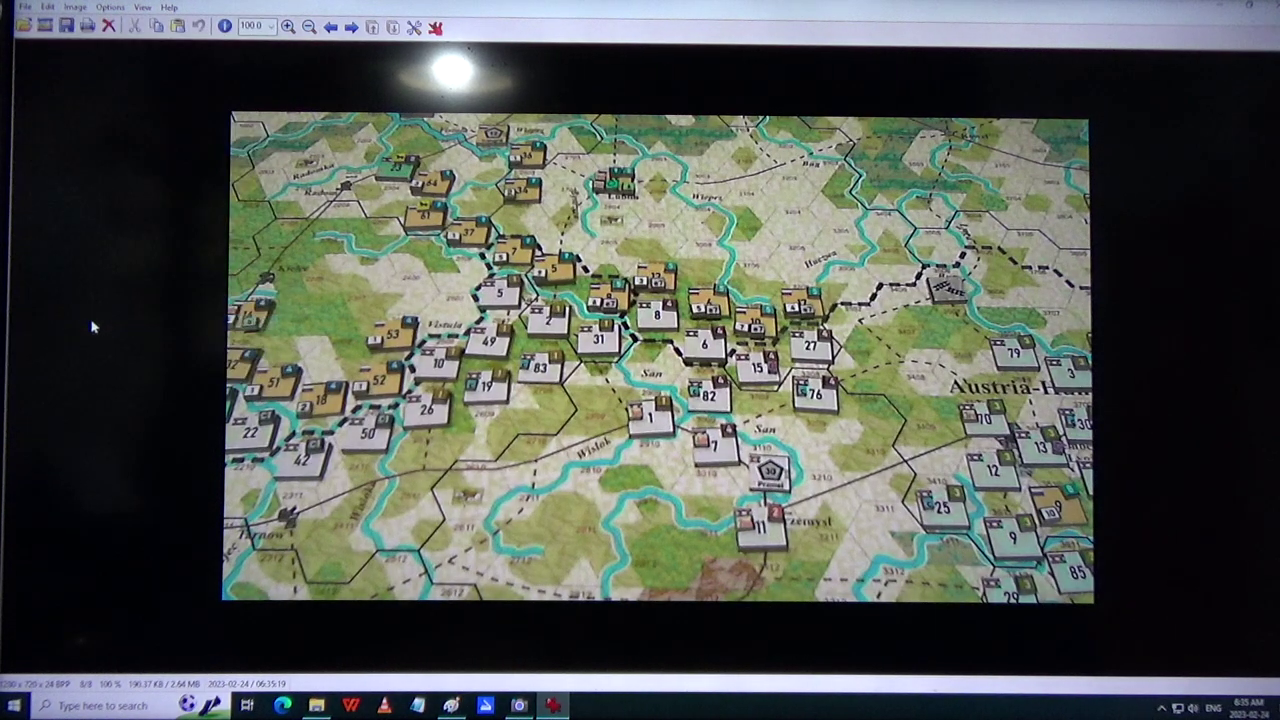
pyautogui.click(288, 26)
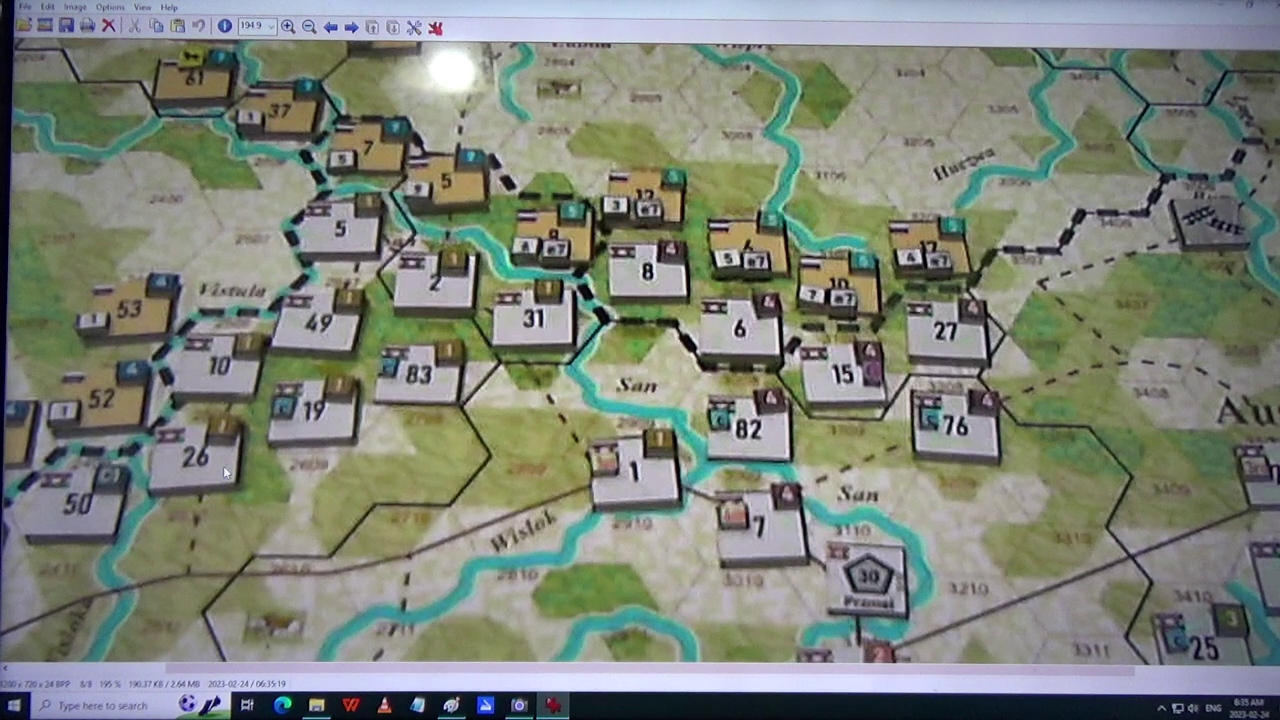
pyautogui.click(15, 705)
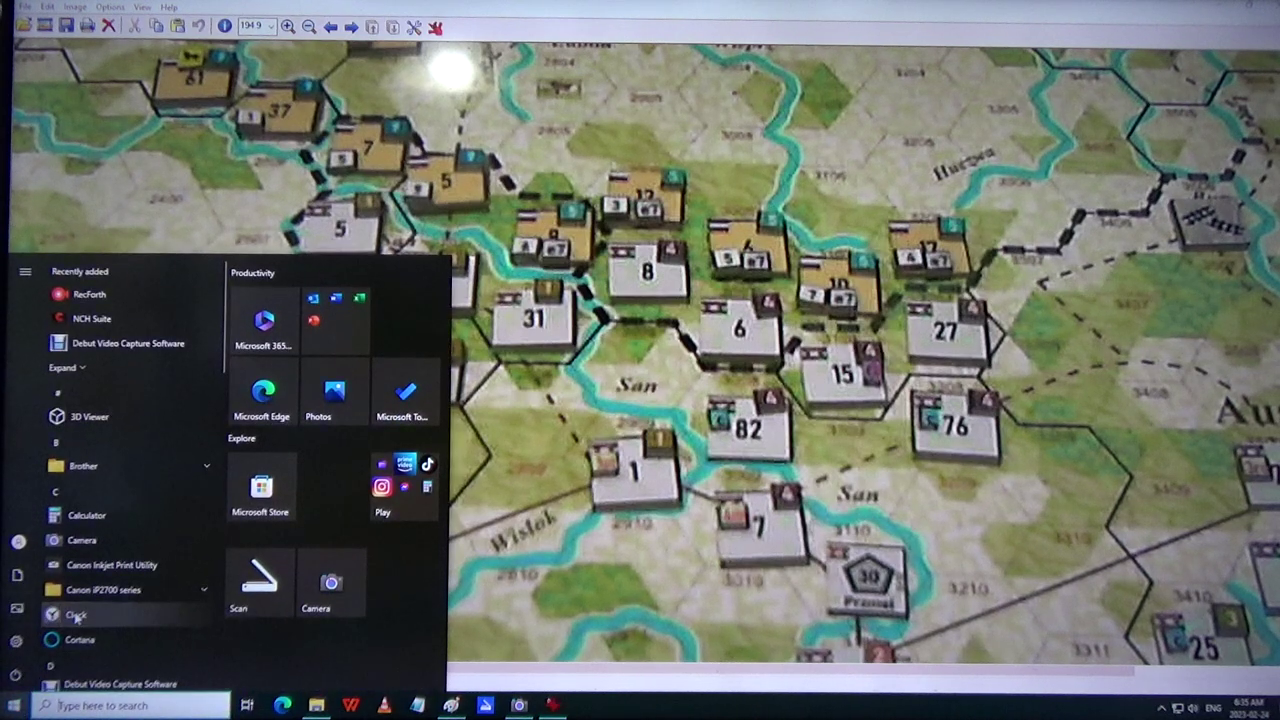
pyautogui.scroll(-4, 90, 610)
pyautogui.scroll(-4, 90, 610)
pyautogui.scroll(-4, 90, 610)
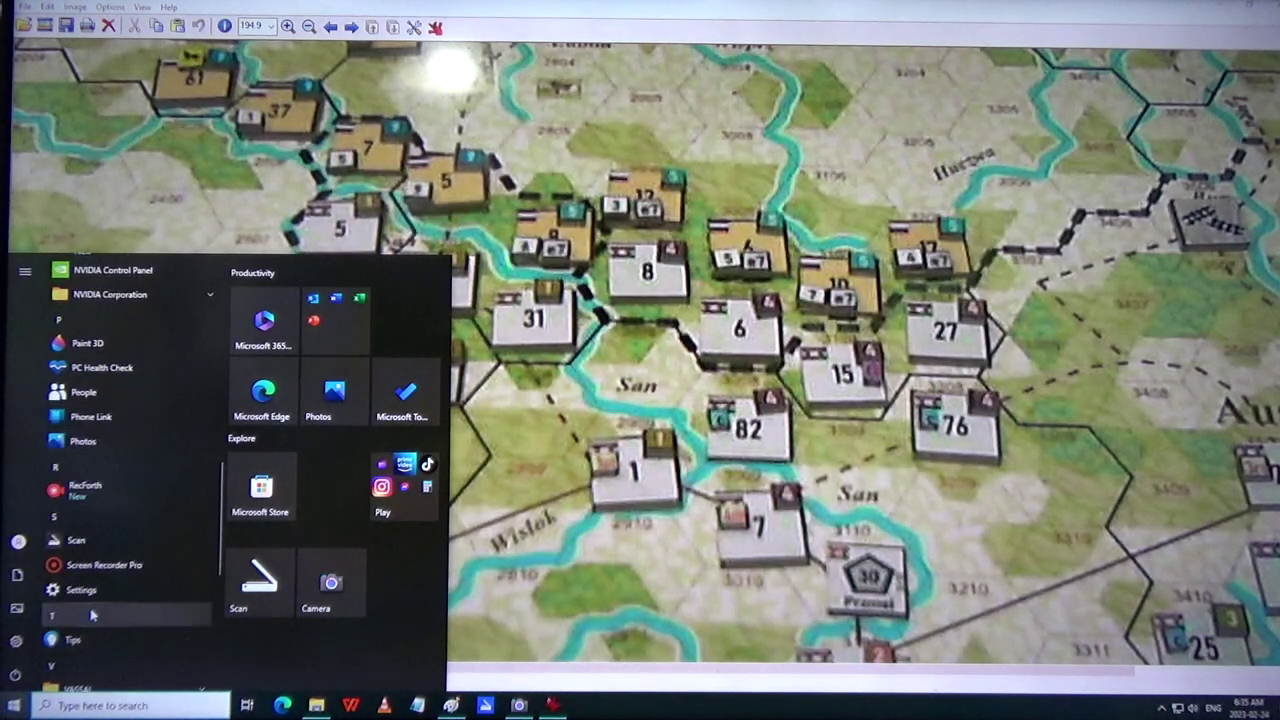
pyautogui.scroll(-3, 92, 615)
pyautogui.scroll(-3, 92, 615)
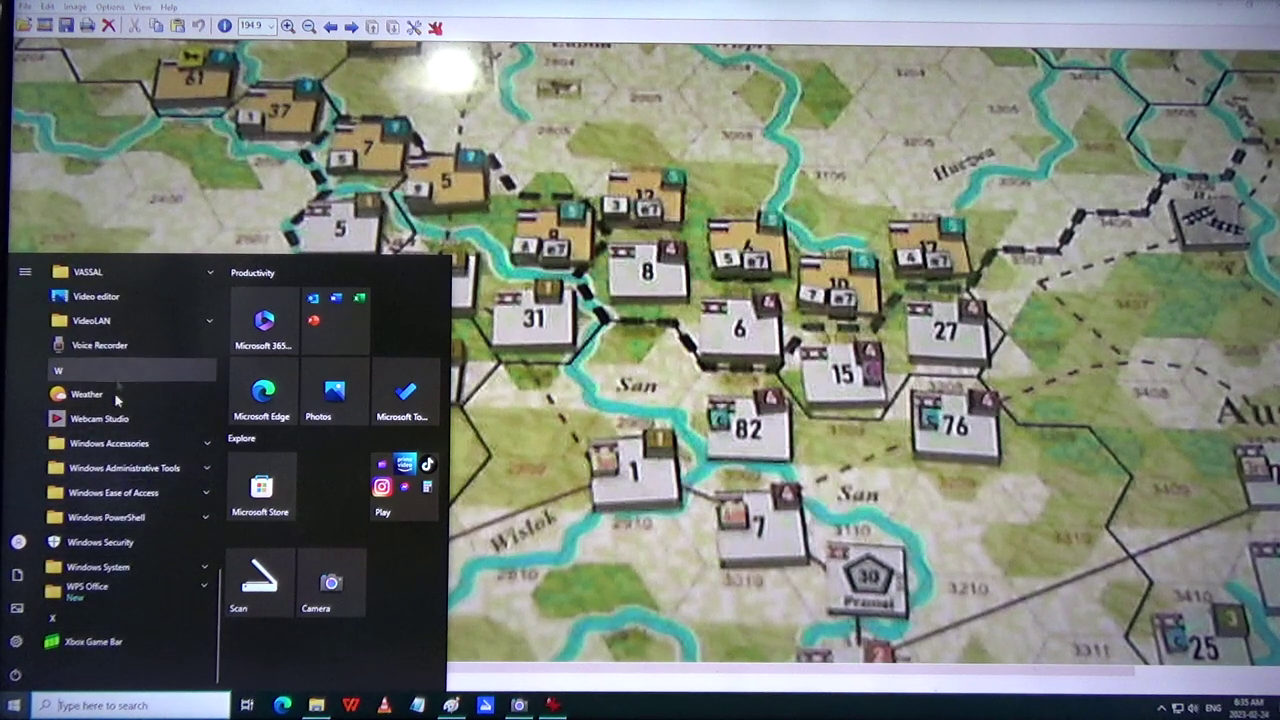
# Launch Xbox Game Bar from the Start menu app list.
pyautogui.click(90, 642)
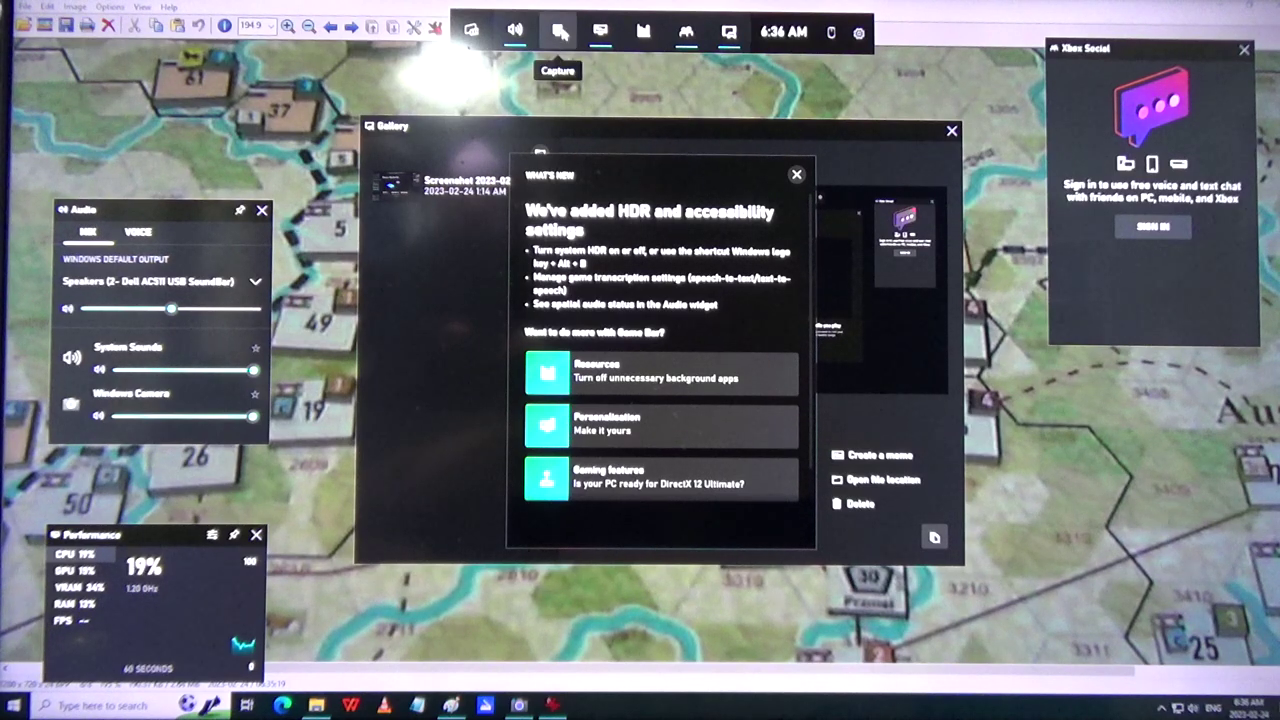
# Screenshot the zoomed map with the Game Bar Capture widget, then dismiss the overlay.
pyautogui.click(561, 33)
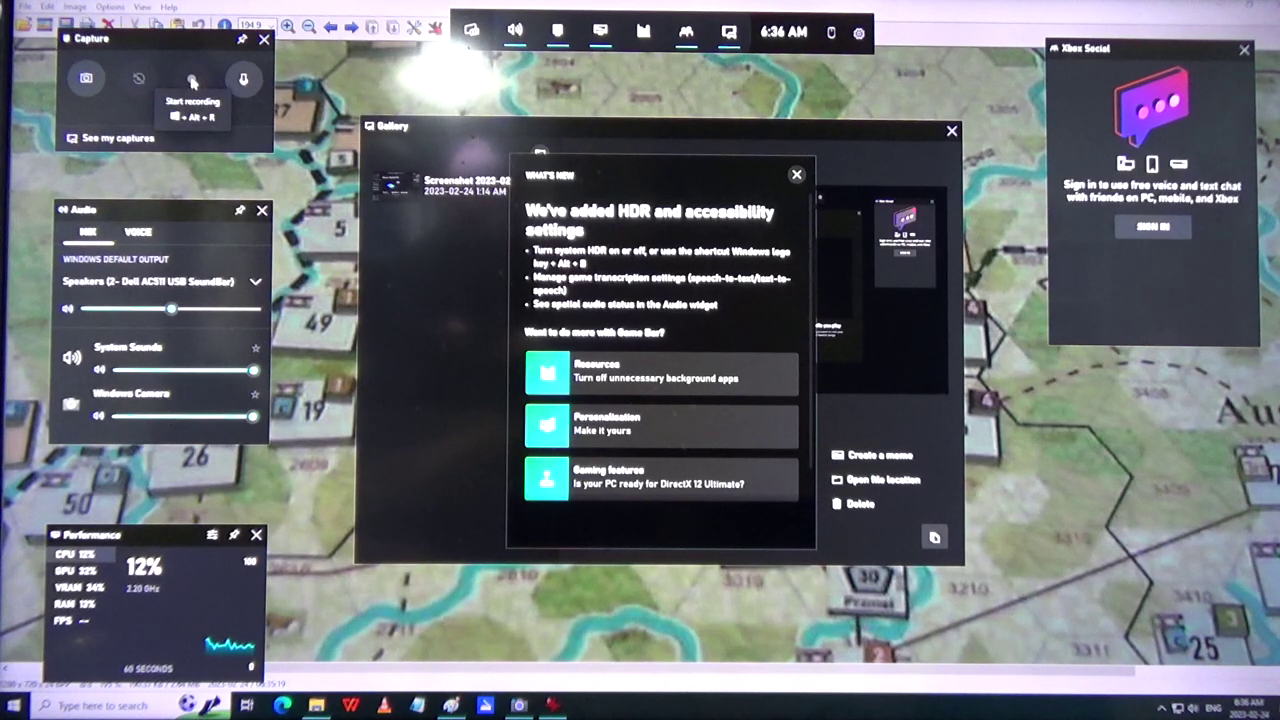
pyautogui.click(192, 80)
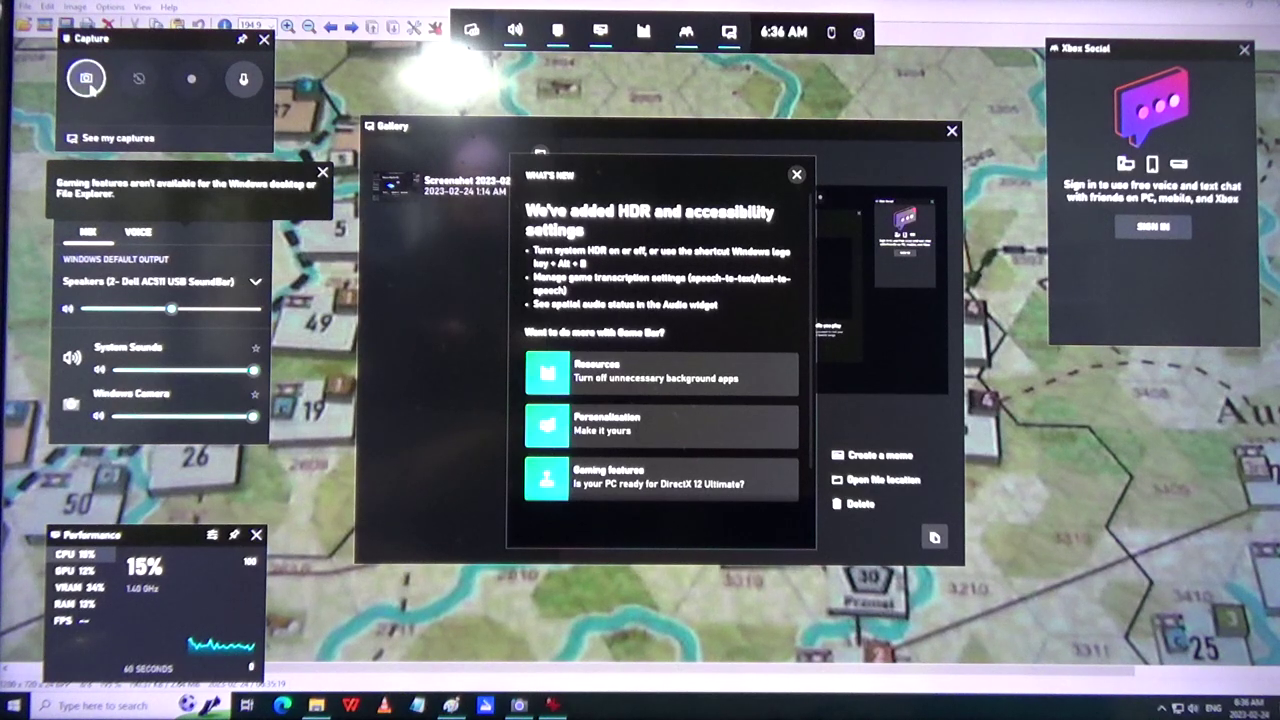
pyautogui.click(87, 79)
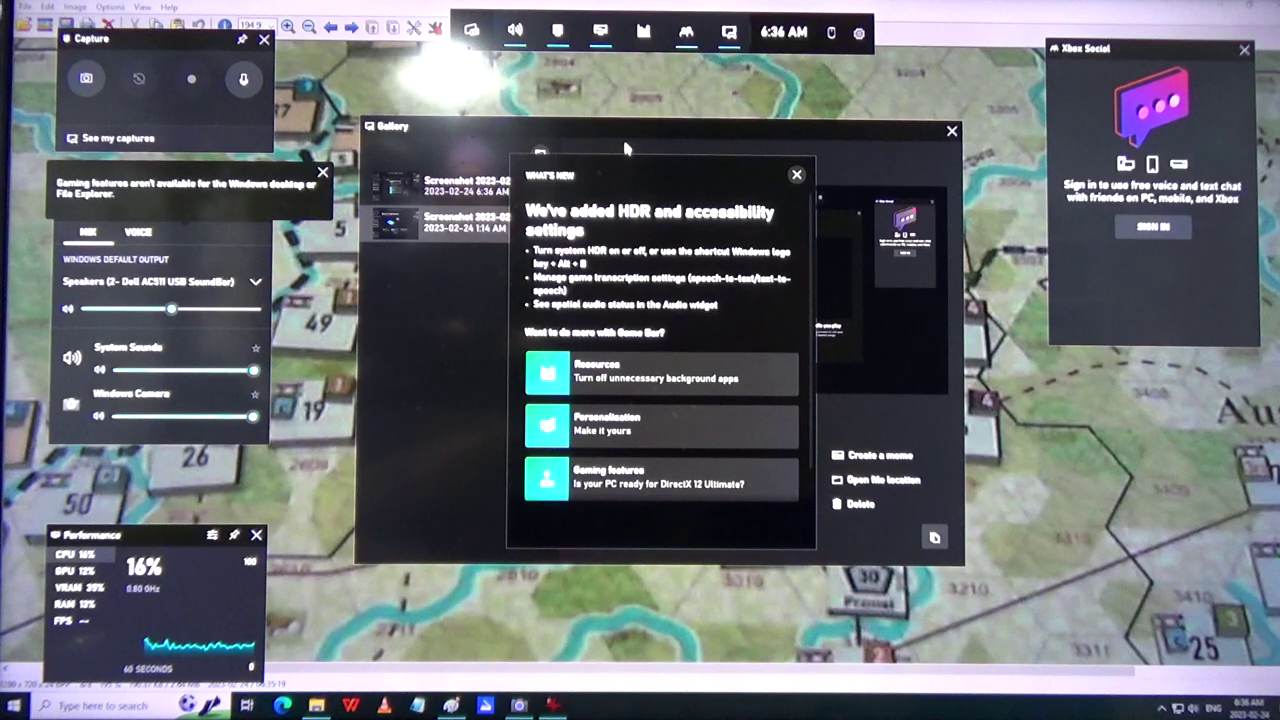
pyautogui.press('Escape')
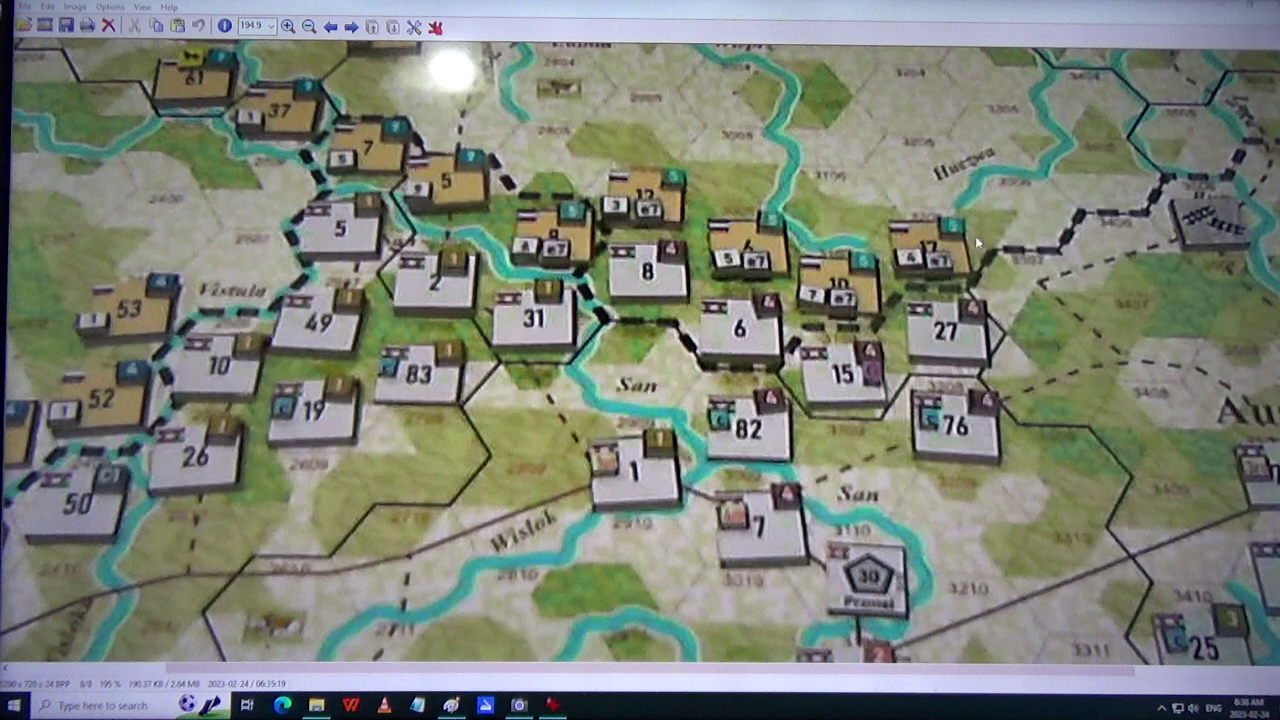
# Close IrfanView and File Explorer, then maximize the Paint map with its red front lines.
pyautogui.click(1268, 6)
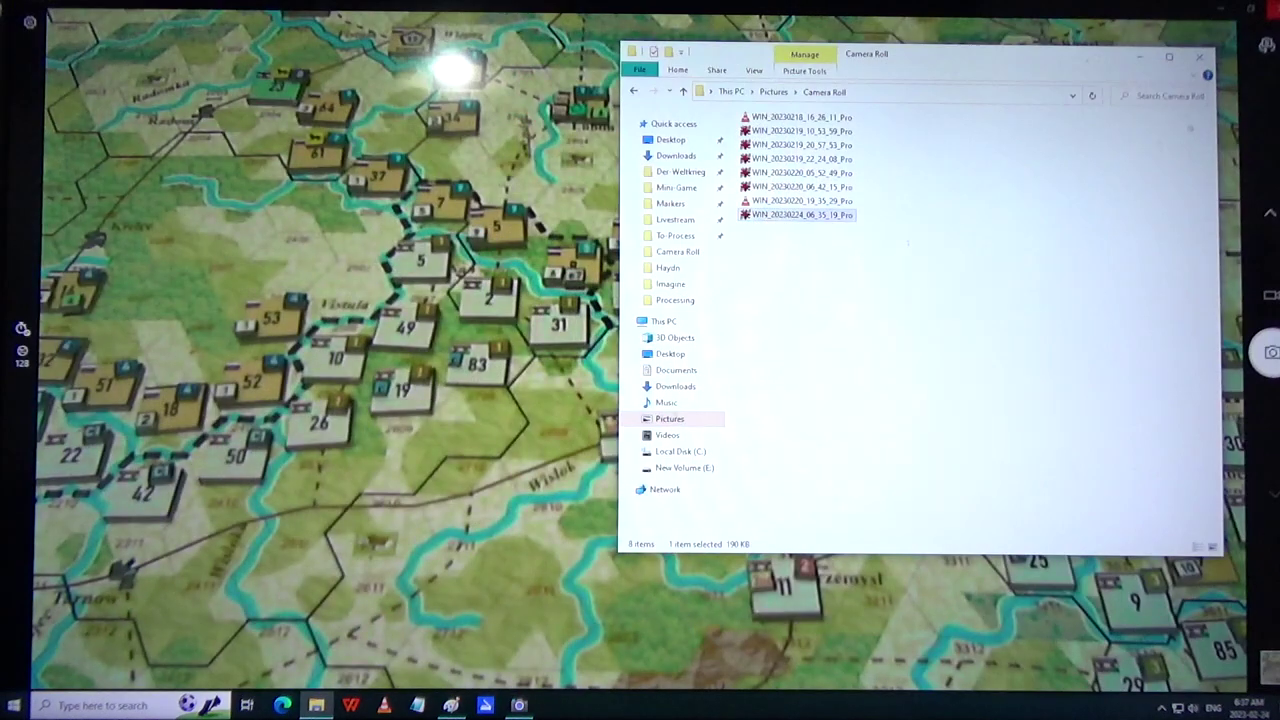
pyautogui.click(1200, 55)
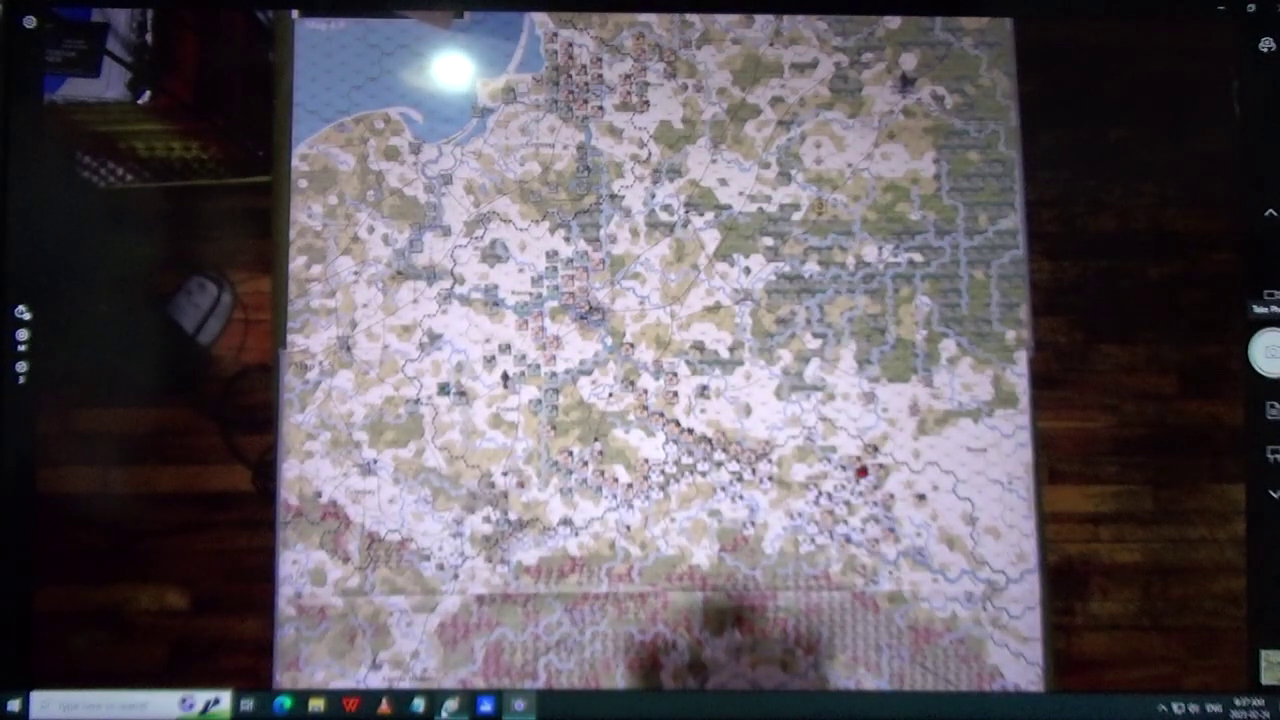
pyautogui.click(452, 705)
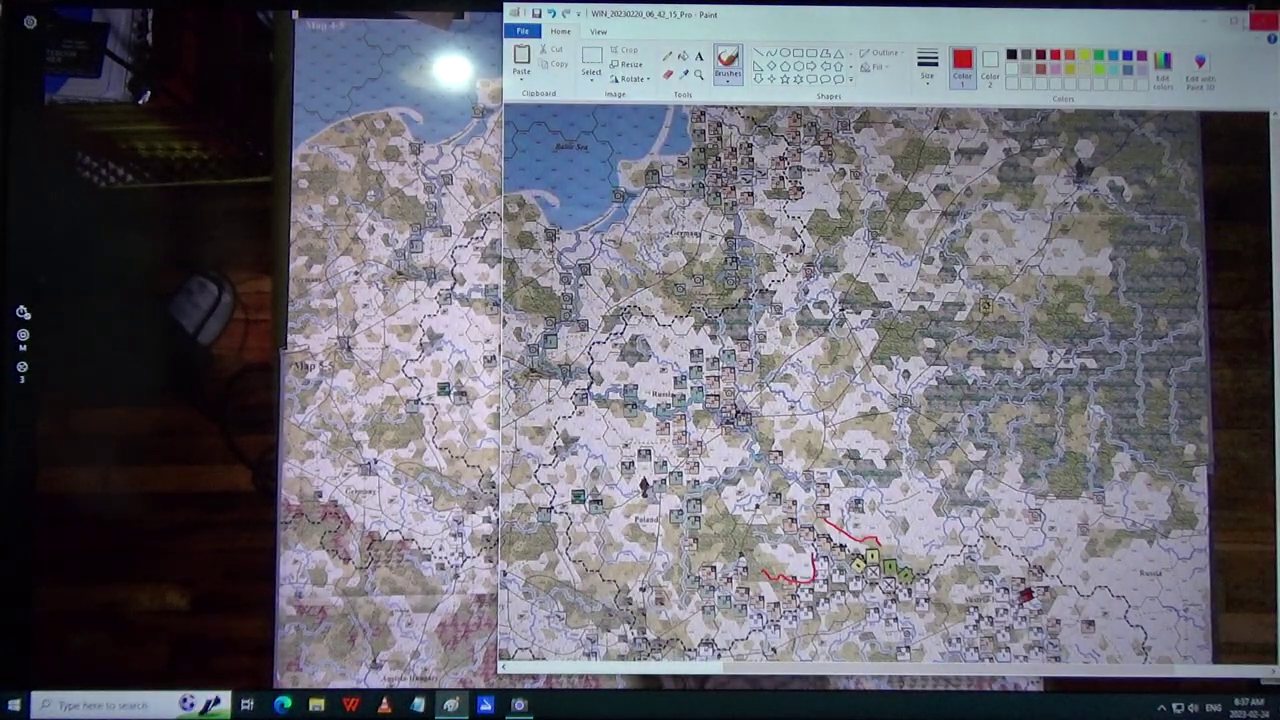
pyautogui.click(1243, 20)
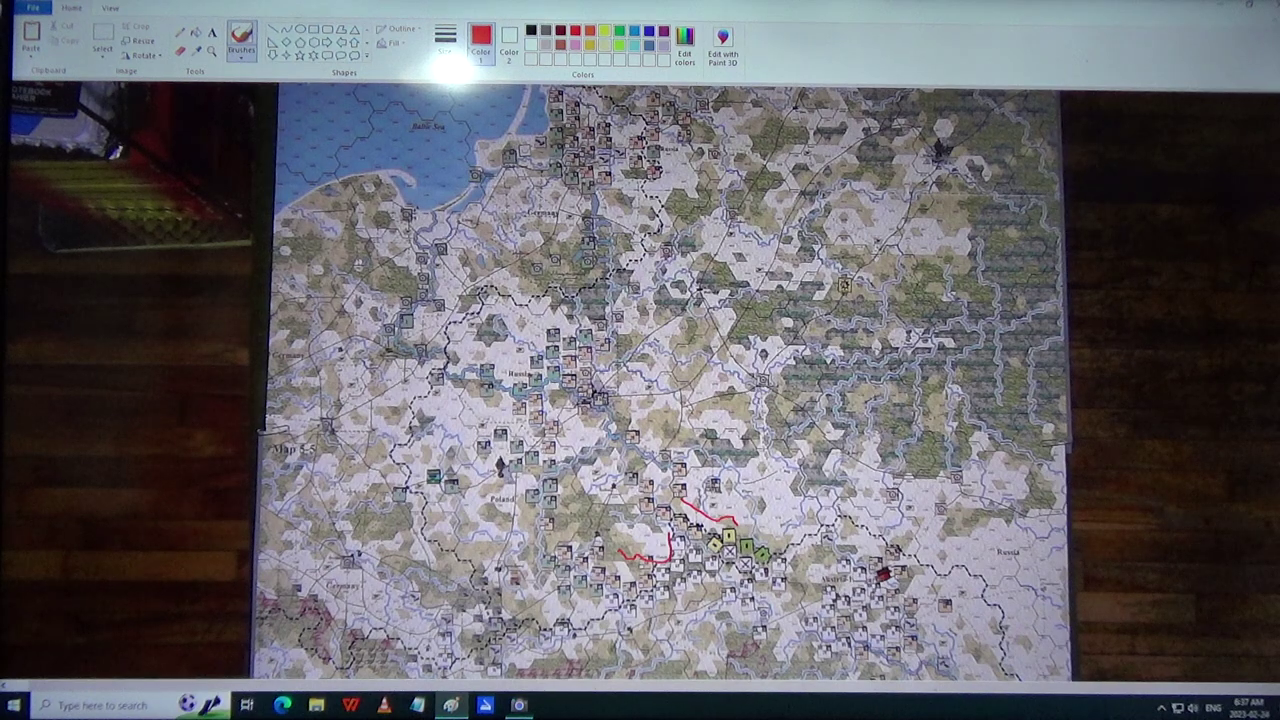
# Zoom in on the Paint map, then undo the two red front-line strokes with Ctrl+Z.
pyautogui.click(110, 8)
pyautogui.click(32, 42)
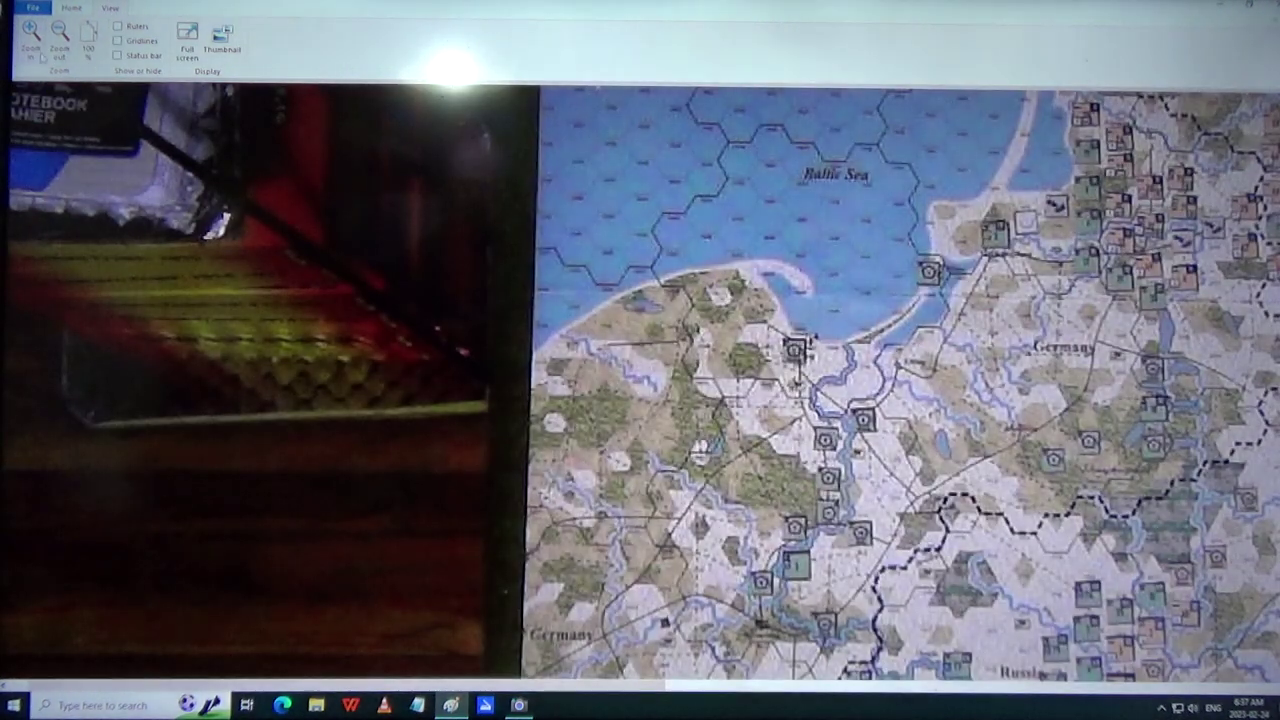
pyautogui.moveTo(200, 686)
pyautogui.mouseDown()
pyautogui.moveTo(622, 686)
pyautogui.moveTo(450, 686)
pyautogui.mouseUp()
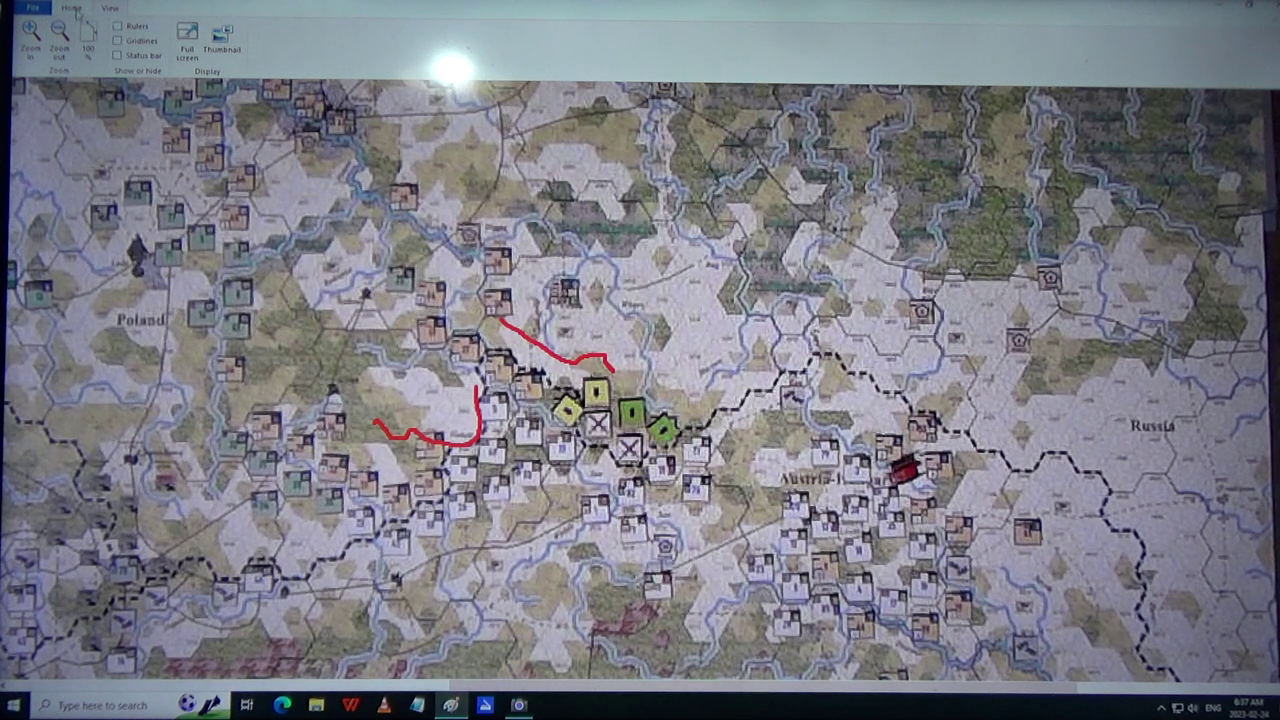
pyautogui.click(74, 9)
pyautogui.hotkey('ctrl', 'z')
pyautogui.hotkey('ctrl', 'z')
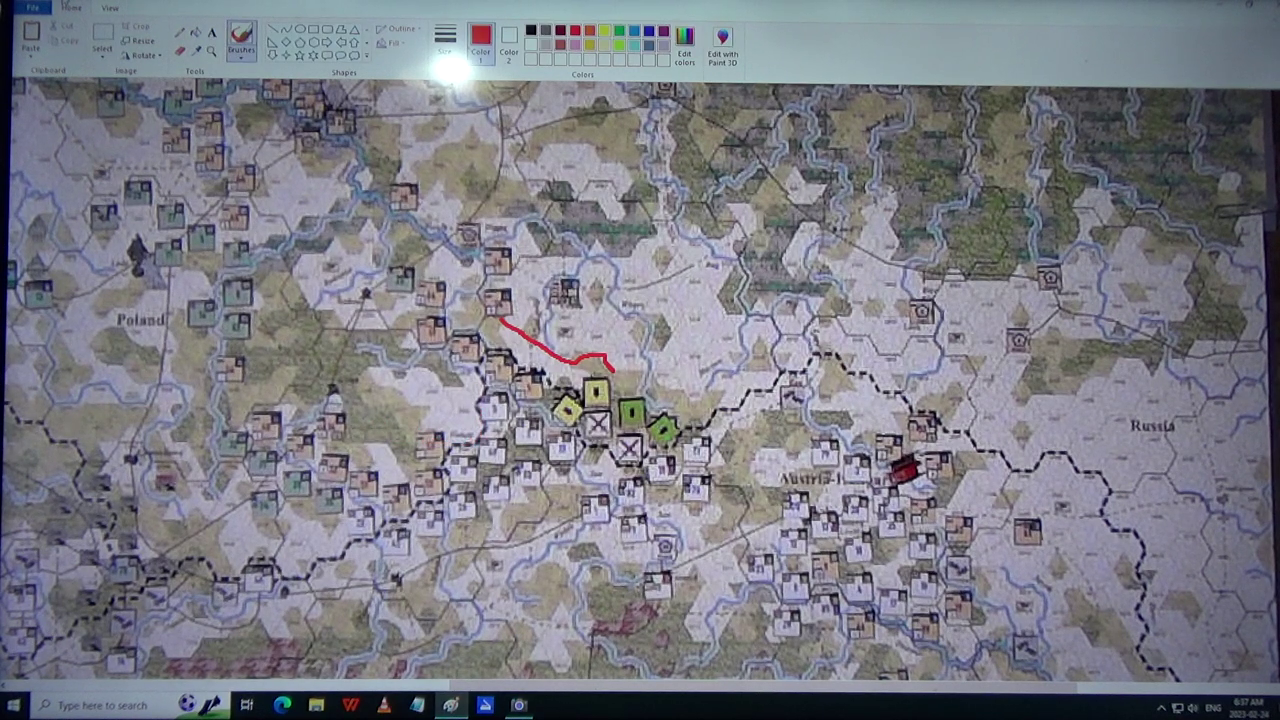
pyautogui.hotkey('ctrl', 'z')
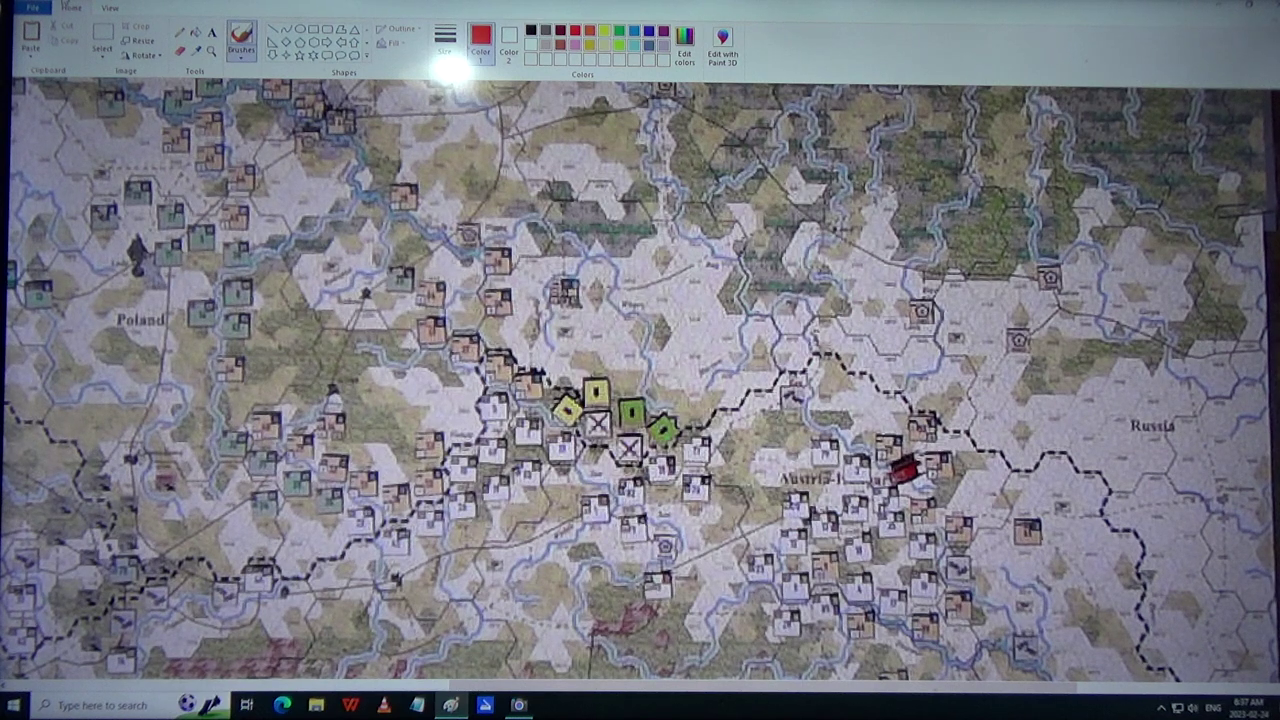